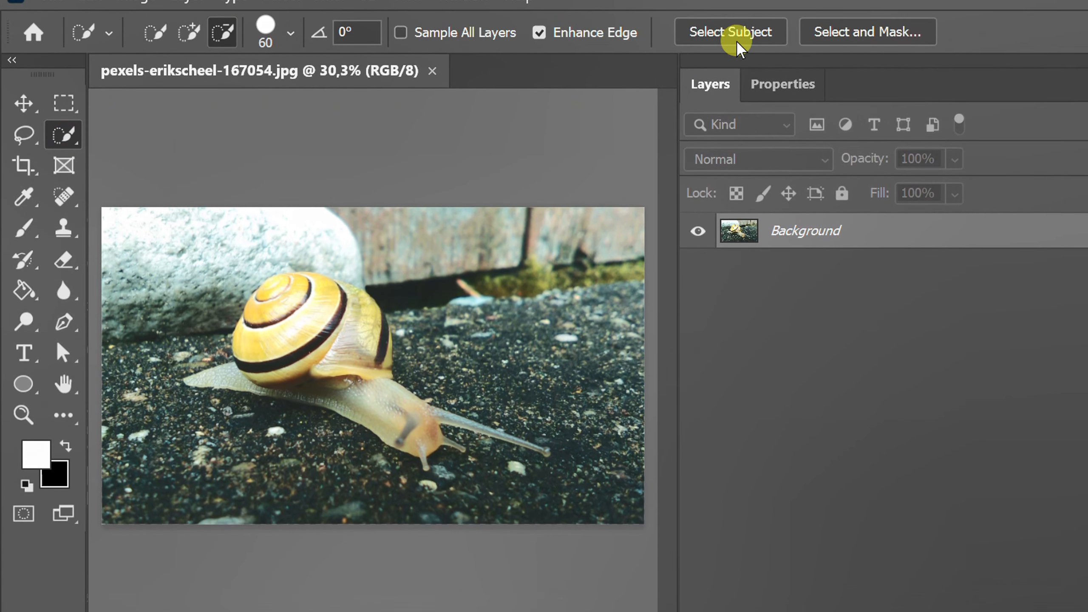
Step: Select the snail with automatic subject selection, and add its tail to the selection using a 40 px Quick Selection brush
click(736, 31)
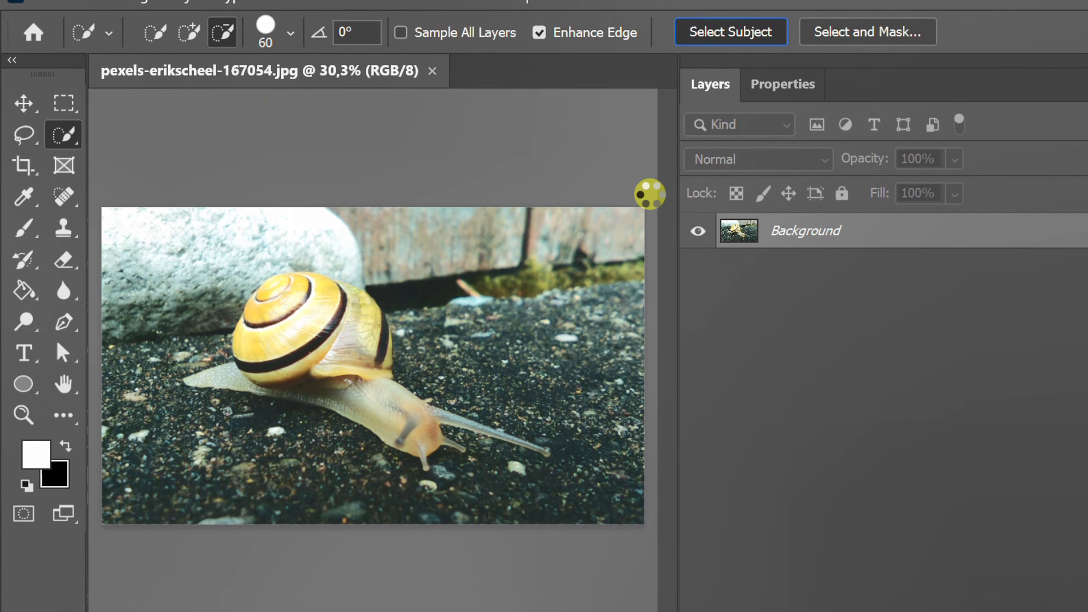
click(190, 31)
scroll(279, 375, up, 5)
key(bracketleft)
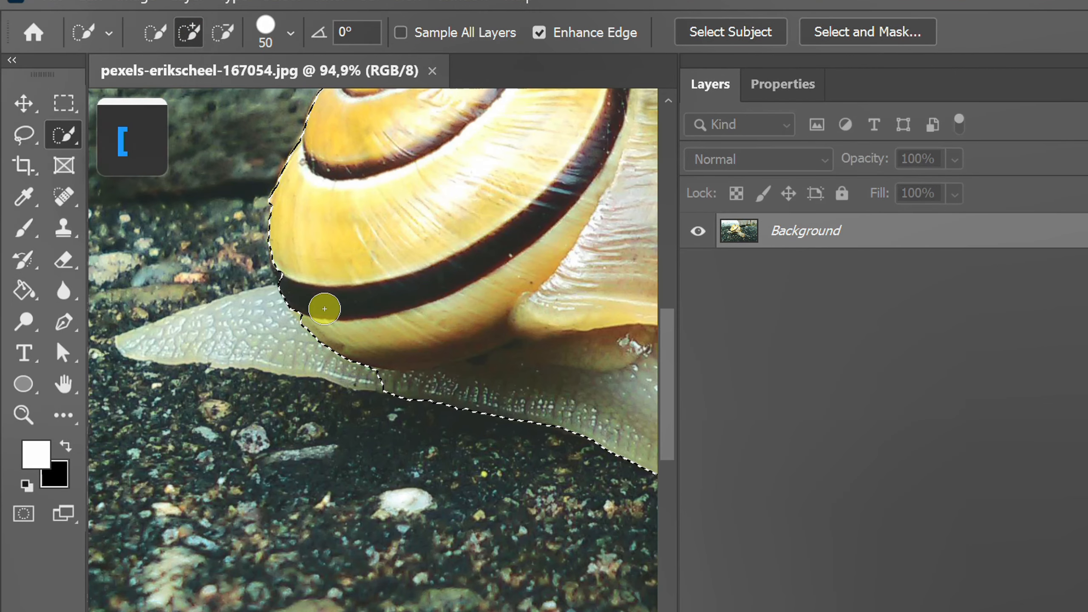
key(bracketleft)
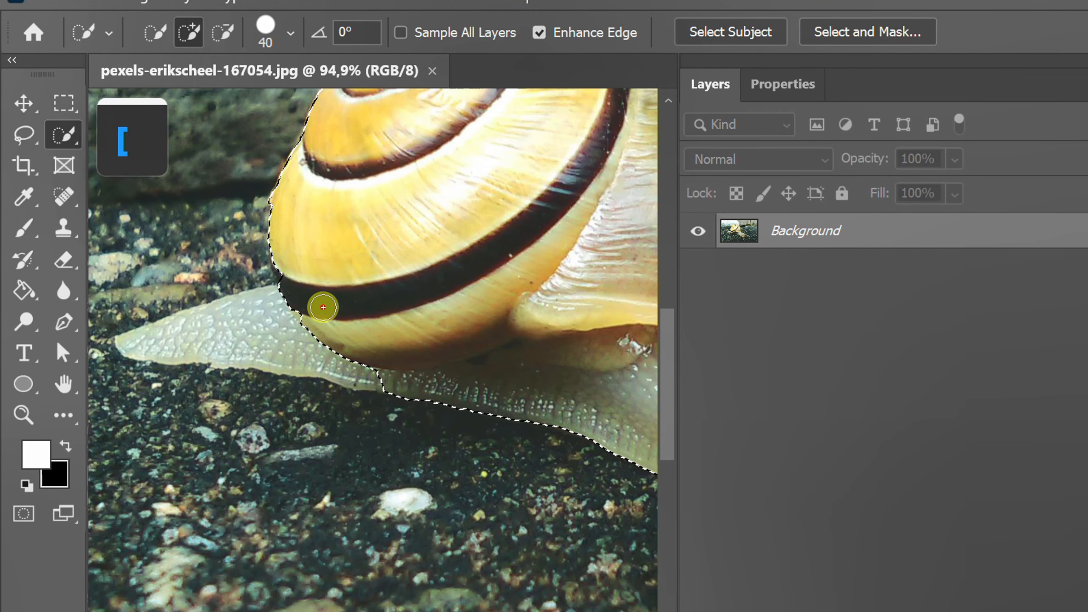
drag(323, 307, 266, 316)
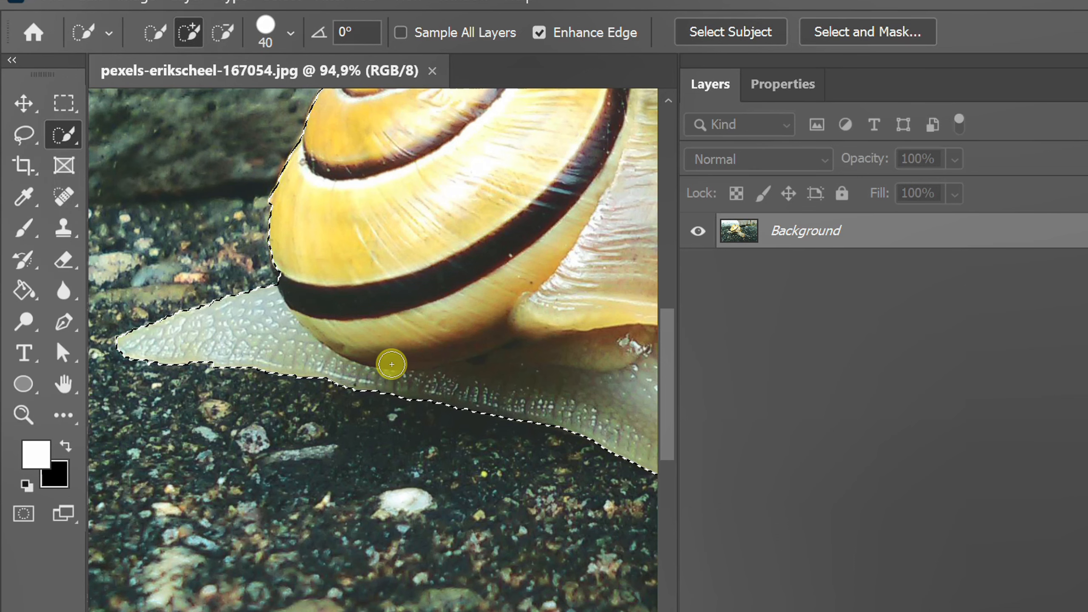
Step: Add the snail's short front tentacle to the selection using a 10 px Quick Selection brush
scroll(282, 330, down, 5)
scroll(418, 297, up, 8)
key(bracketleft)
key(bracketleft)
key(bracketleft)
key(bracketleft)
key(bracketleft)
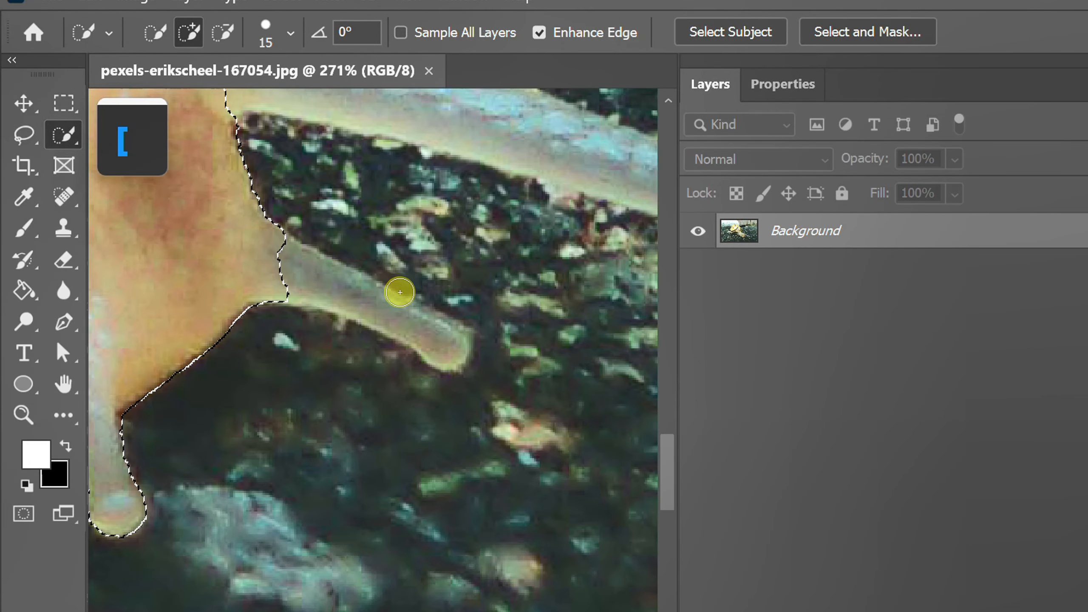
key(bracketleft)
mouse_move(262, 255)
mouse_down()
mouse_move(389, 312)
mouse_move(420, 349)
mouse_up()
Step: Add the snail's long tentacle to the selection with the Quick Selection brush
scroll(420, 350, down, 4)
key(space)
drag(421, 350, 254, 373)
mouse_move(123, 233)
mouse_down()
mouse_move(179, 234)
mouse_move(272, 268)
mouse_up()
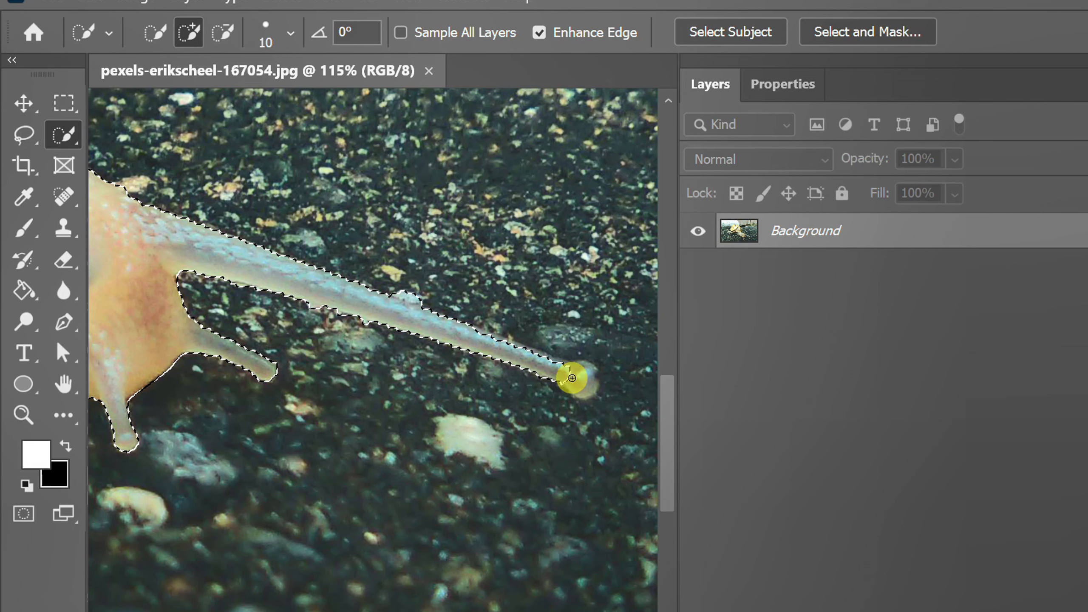
Step: Copy the selected snail to a new layer and convert that layer to a smart object
key(ctrl+0)
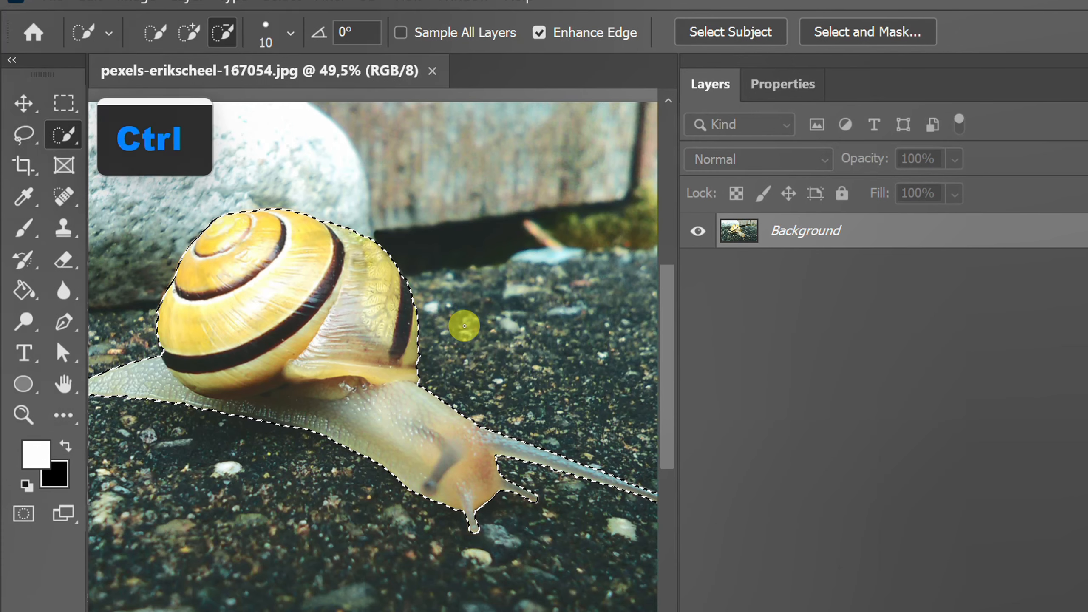
key(ctrl+j)
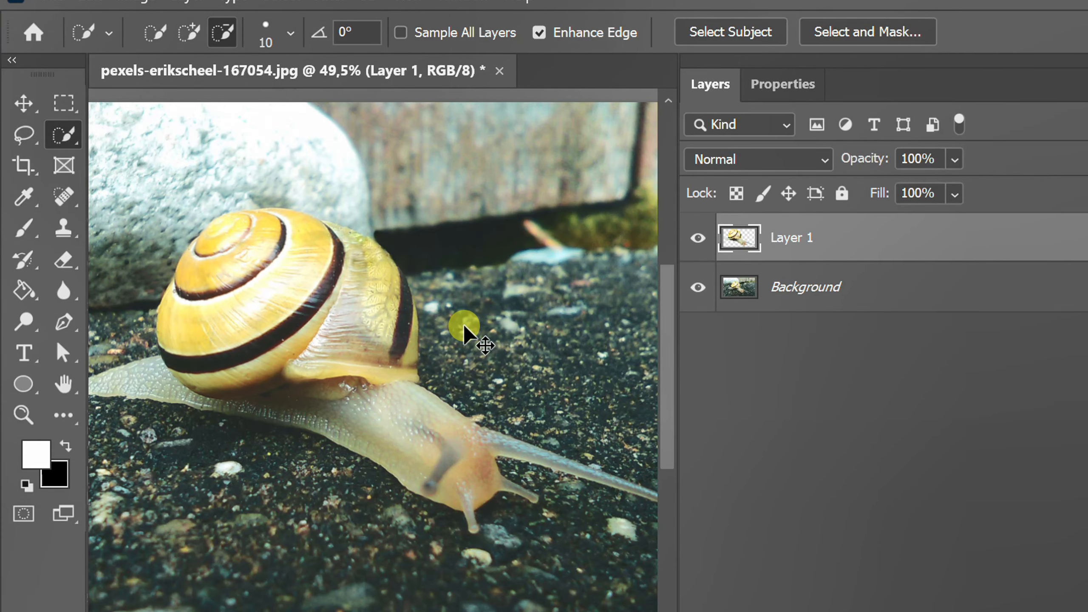
right_click(816, 244)
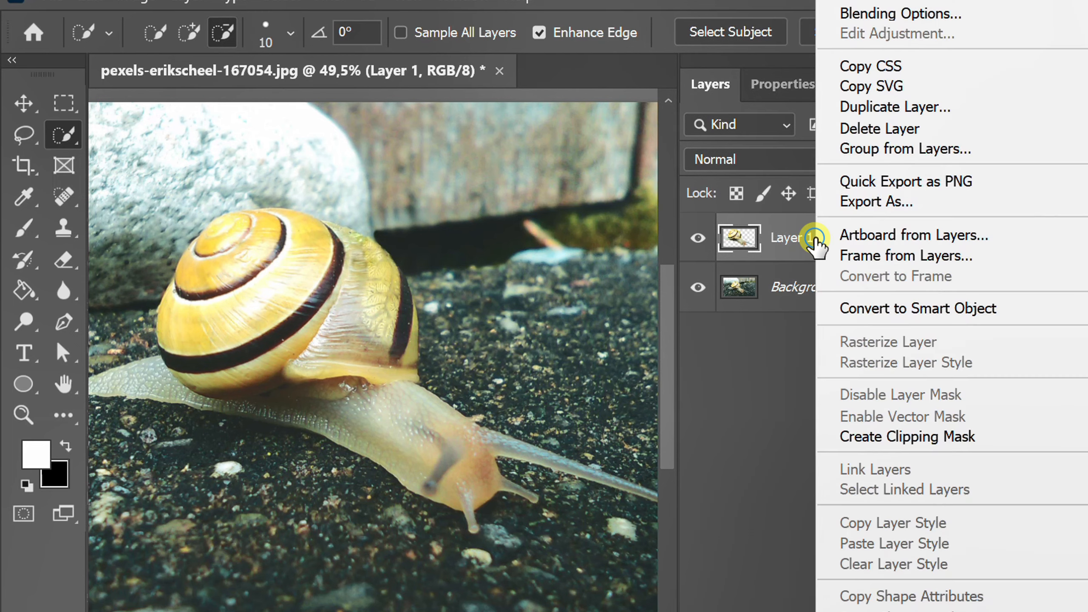
click(1022, 312)
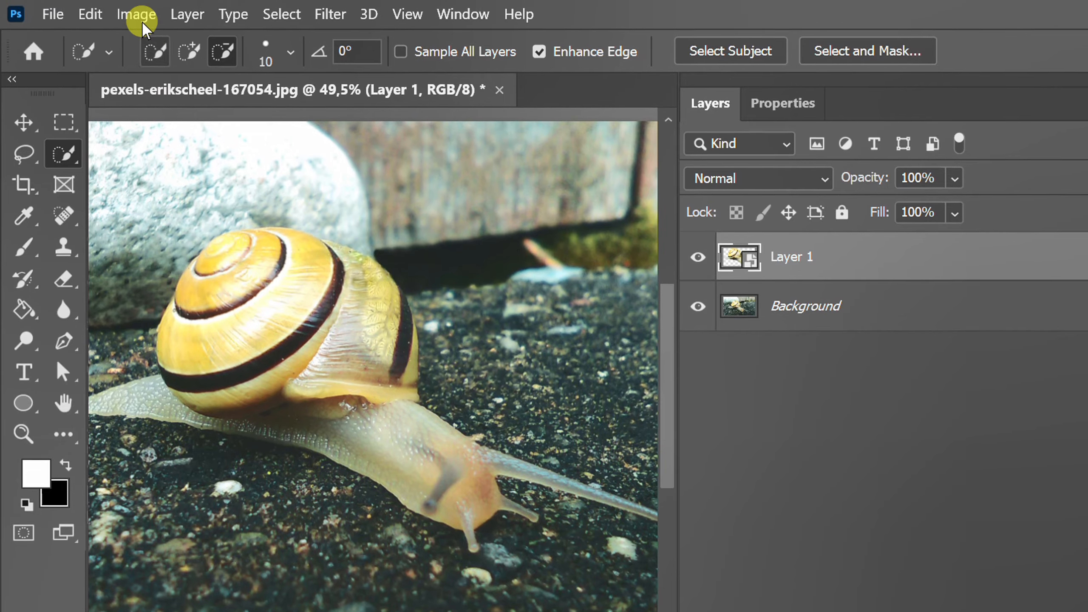
Step: Recolor the snail layer purple with a Hue/Saturation adjustment, hue -125 and saturation +50
click(136, 13)
mouse_move(214, 67)
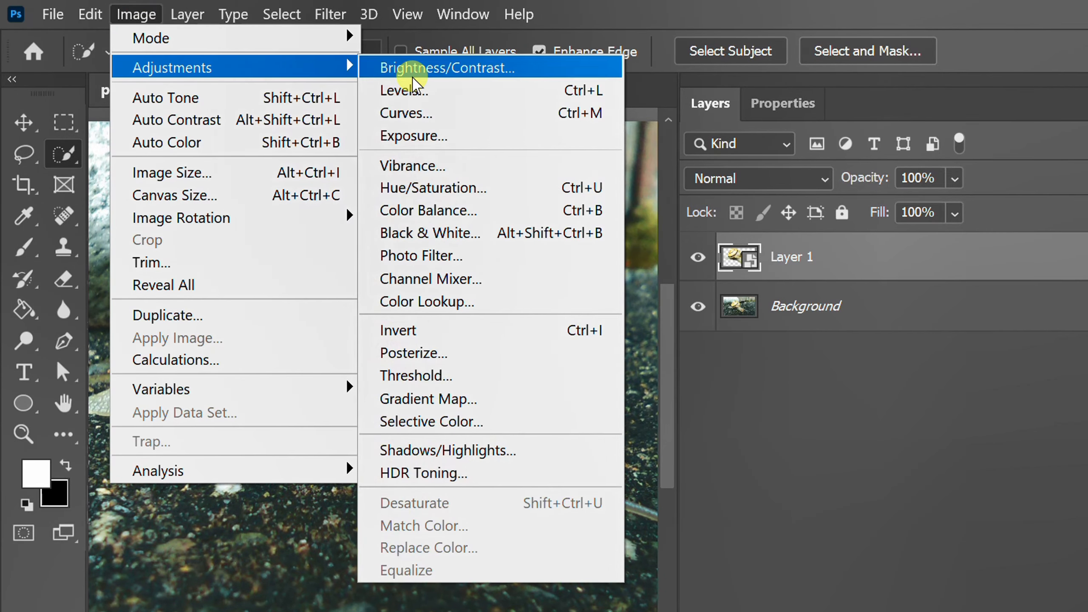
click(493, 189)
drag(793, 302, 703, 300)
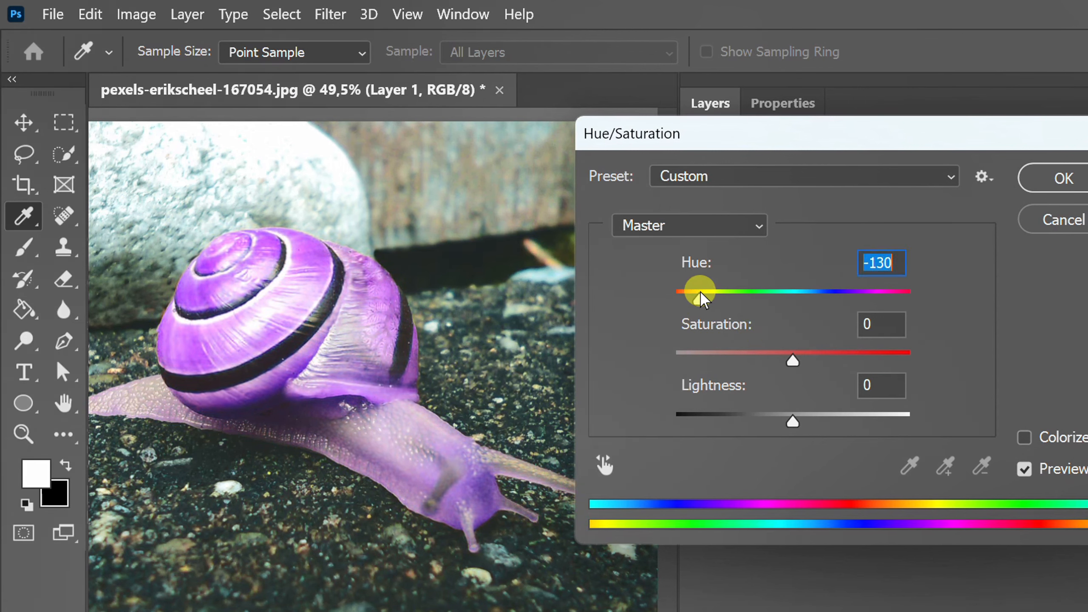
drag(798, 362, 853, 358)
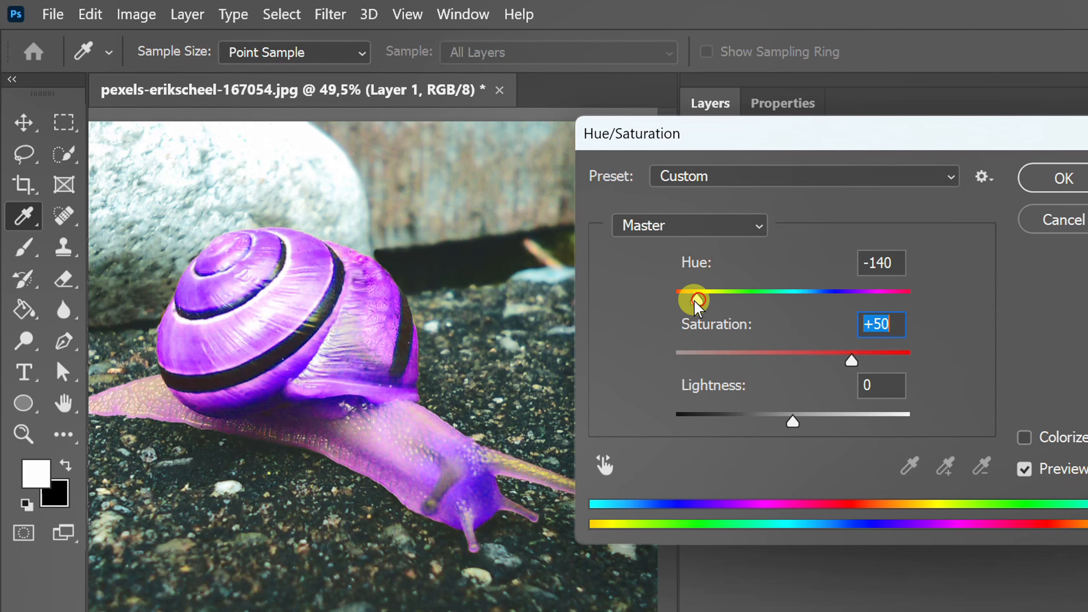
drag(695, 299, 703, 301)
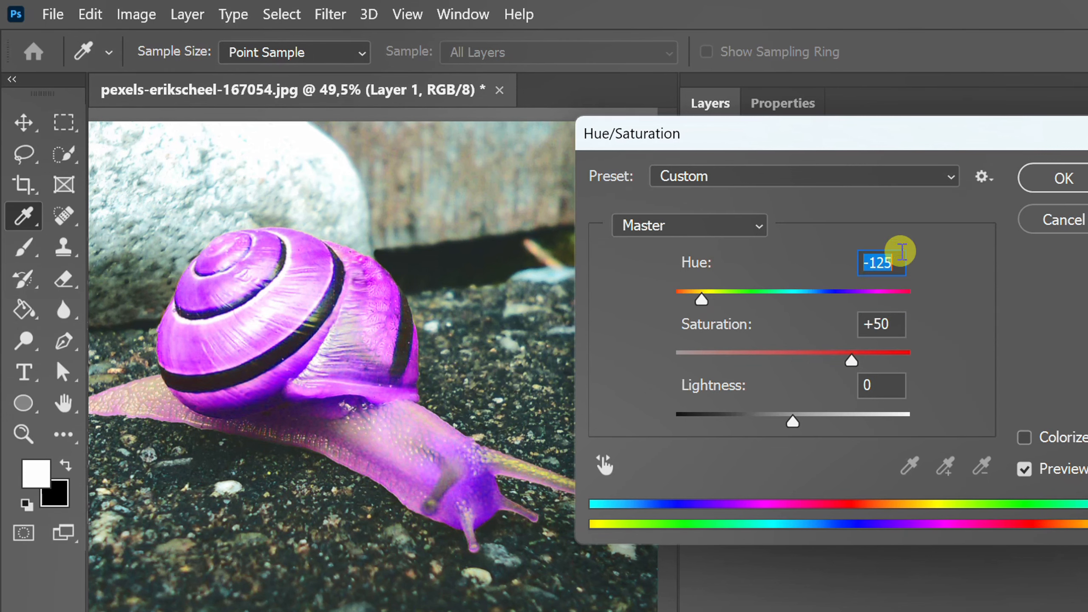
click(1062, 180)
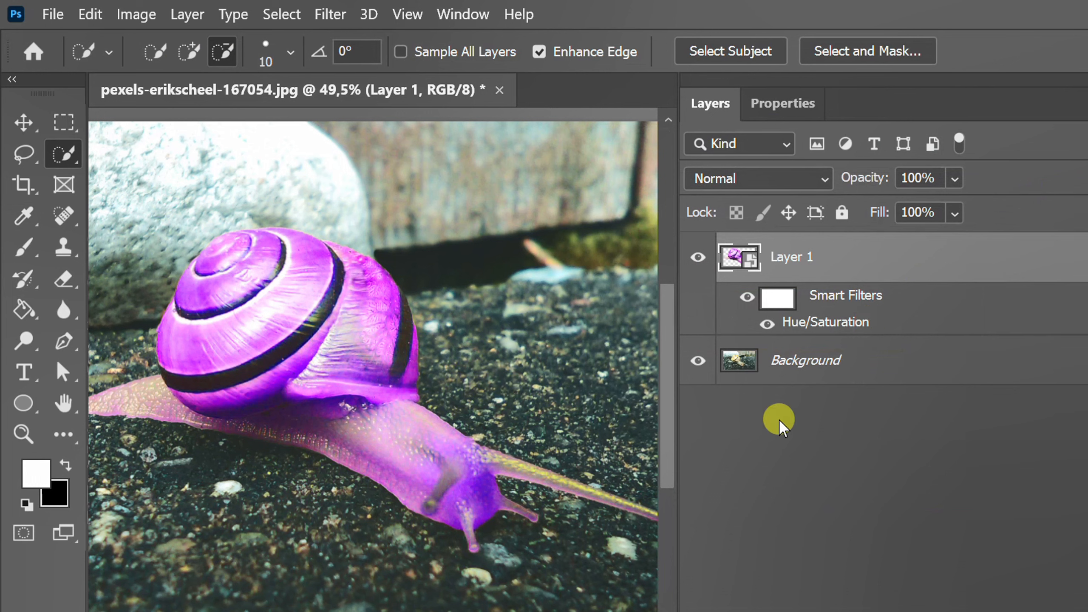
Step: Duplicate the Background layer and darken the copy's edges with Camera Raw Filter vignetting of -50
click(826, 362)
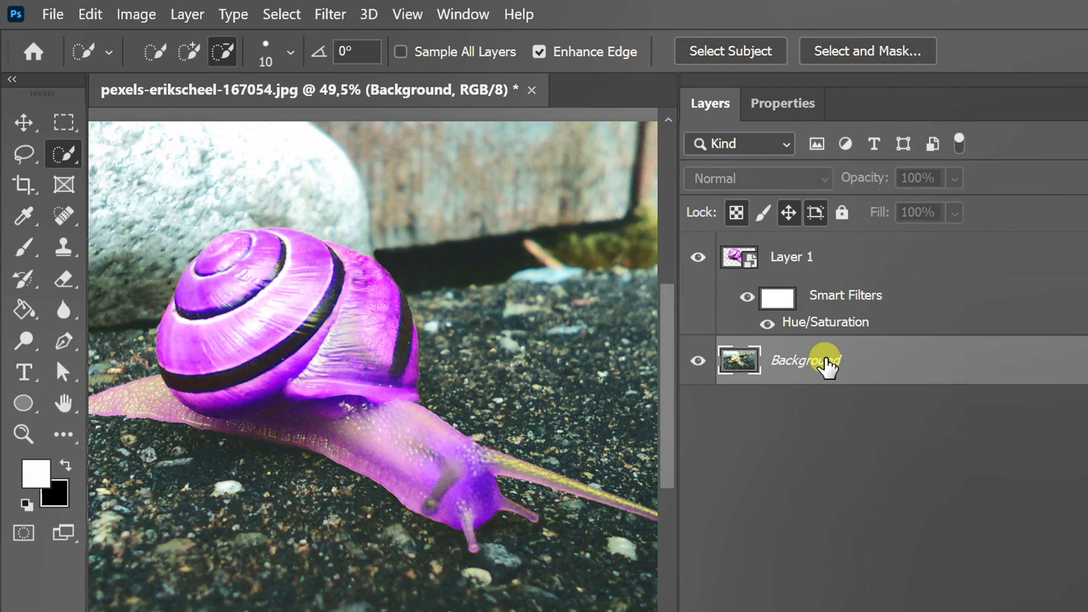
key(ctrl+j)
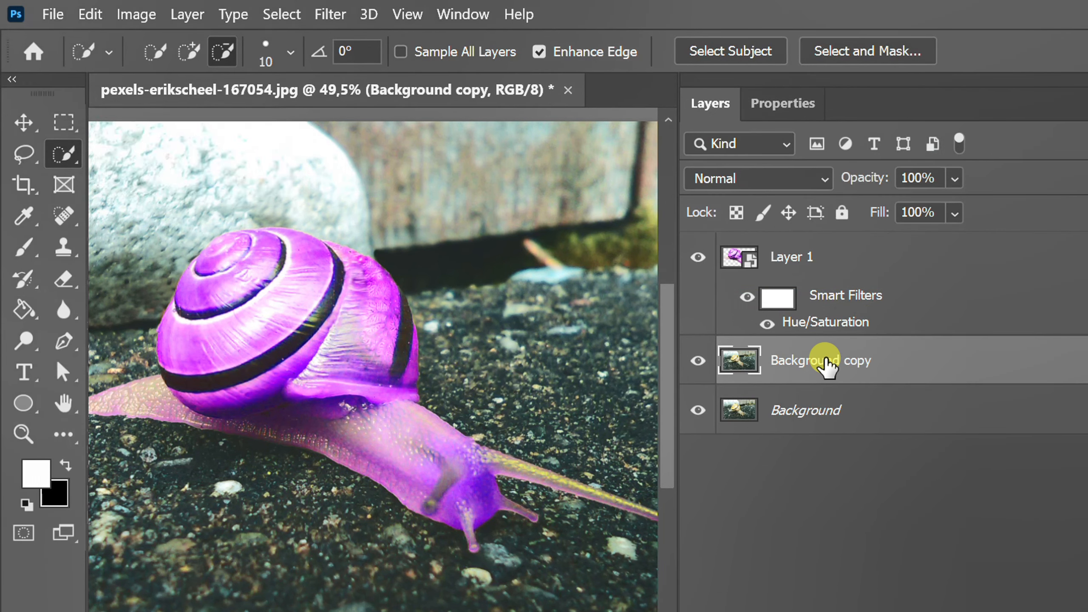
click(336, 15)
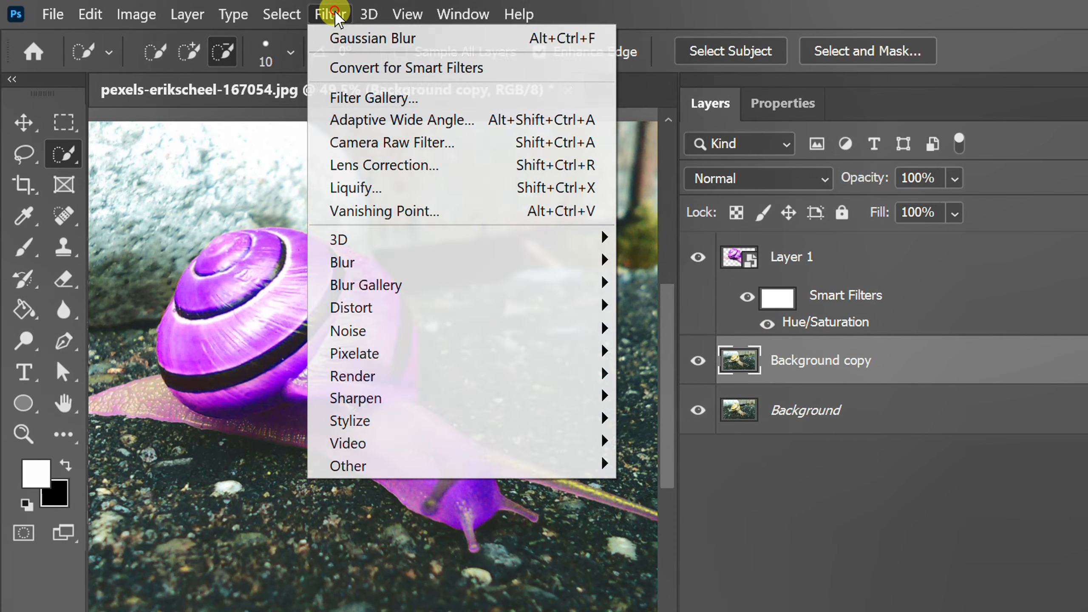
click(461, 143)
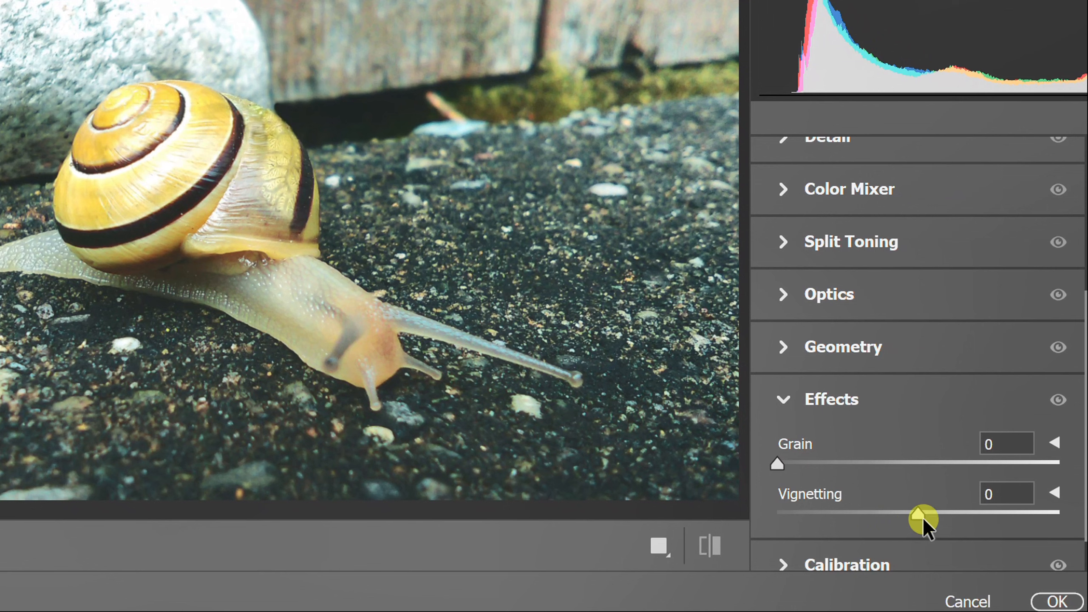
drag(919, 517, 847, 513)
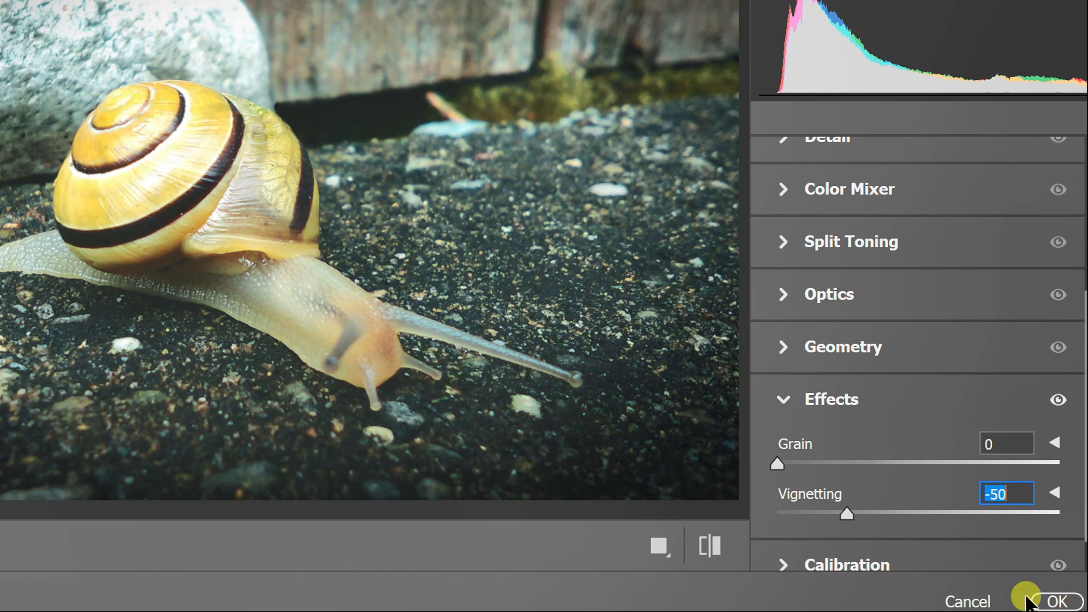
click(1055, 601)
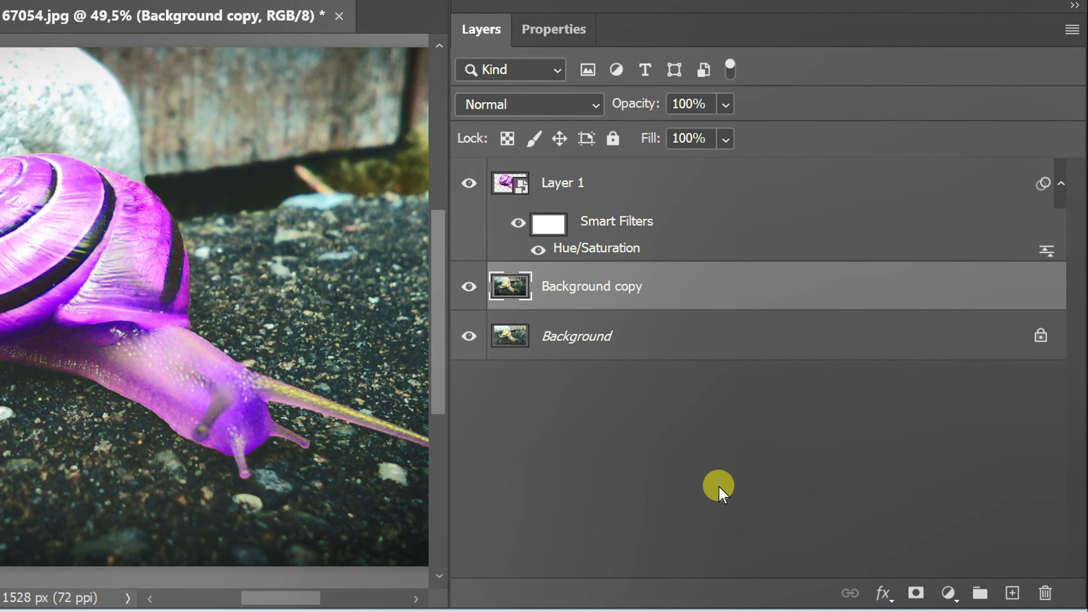
Step: Add a Color Lookup adjustment layer above the background copy using the Moonlight.3DL file
click(950, 594)
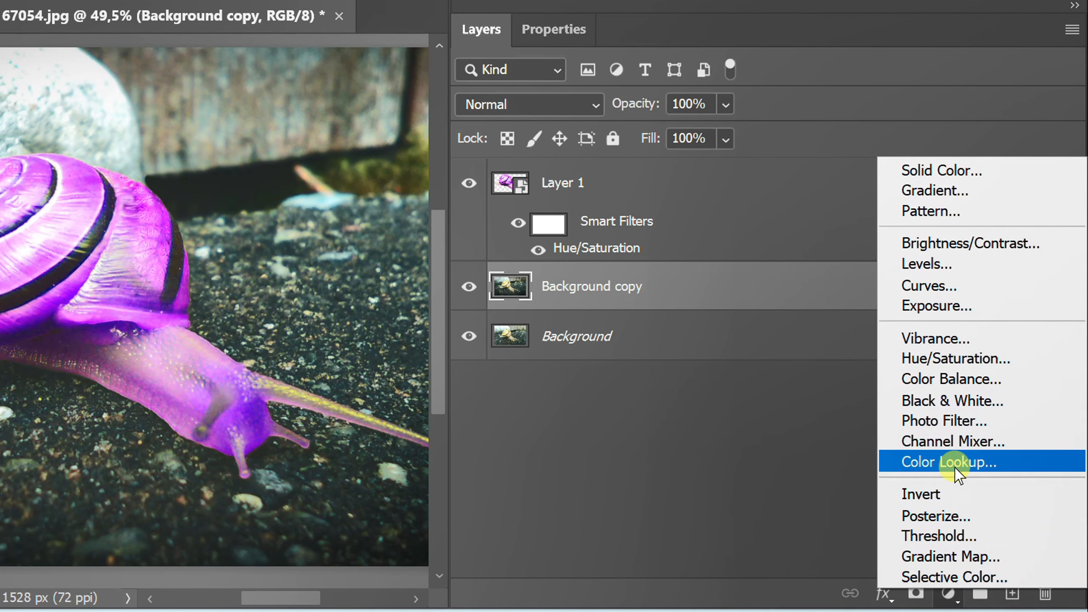
click(1037, 463)
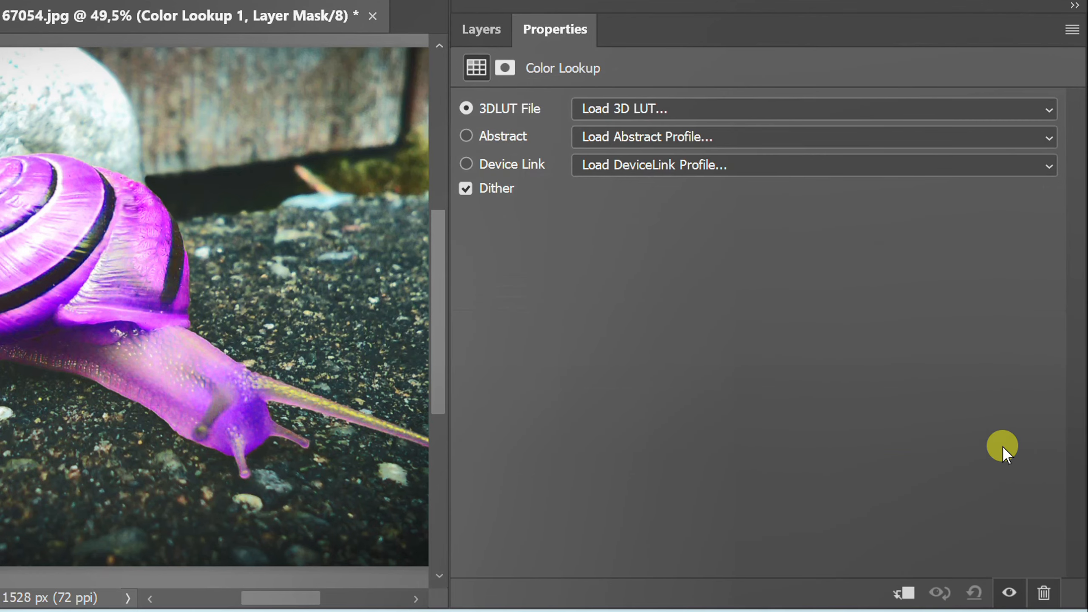
click(775, 108)
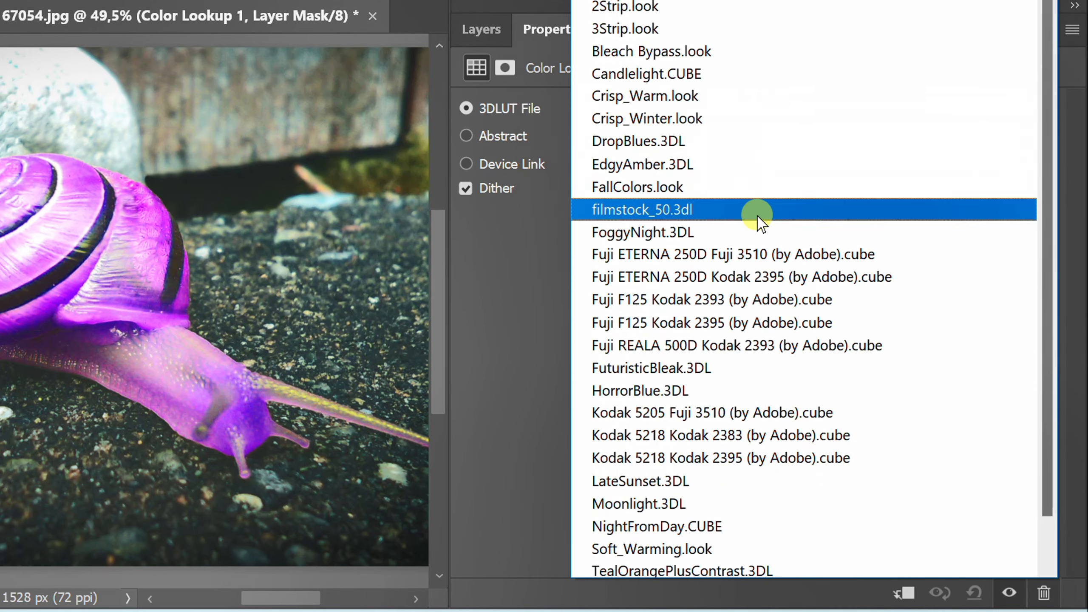
click(714, 504)
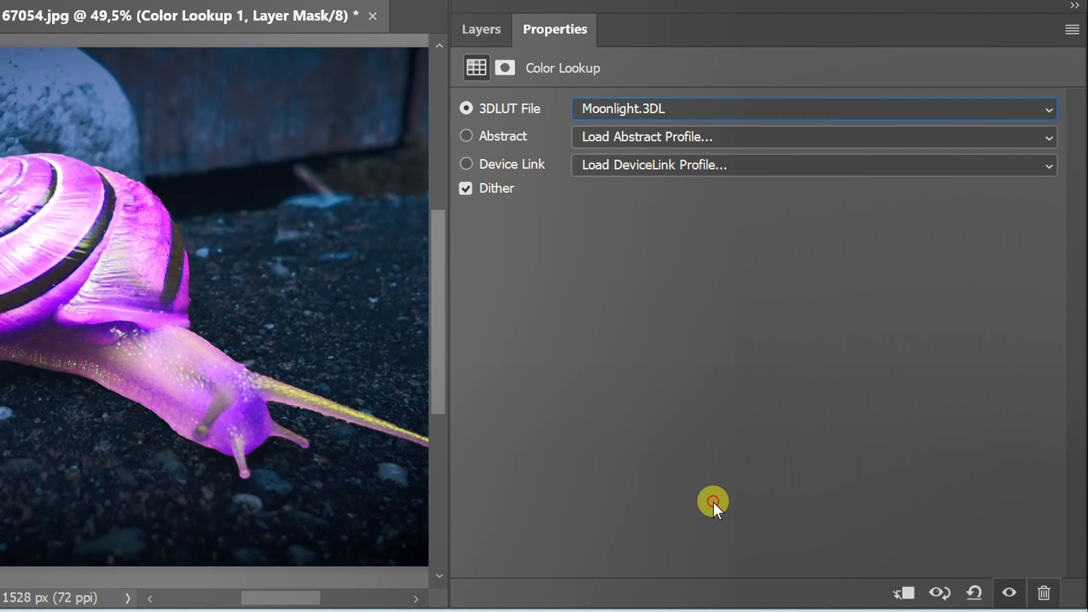
click(482, 29)
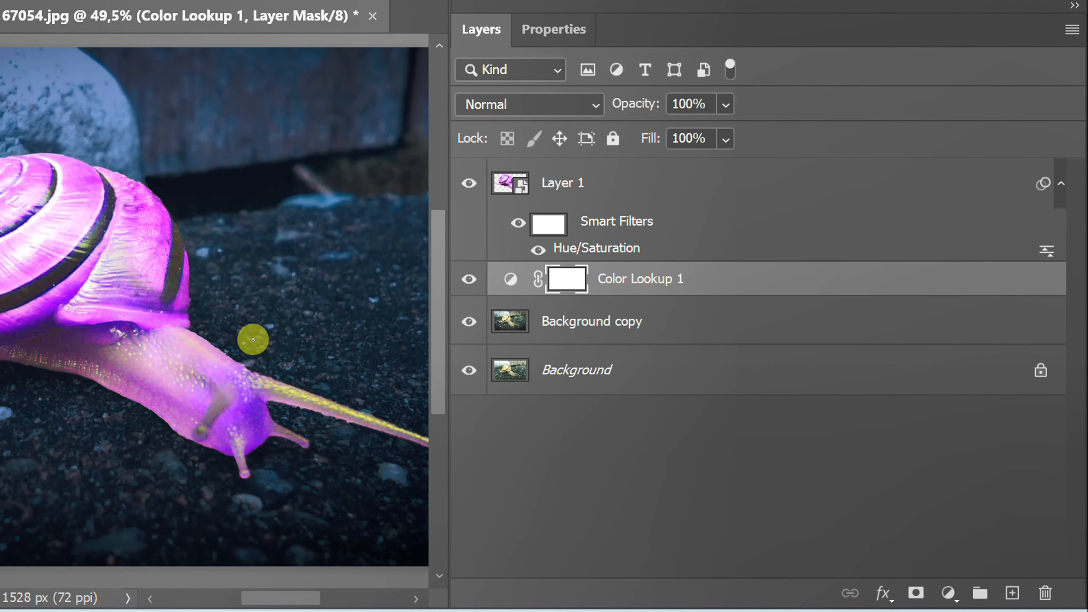
Step: Select only the shell on the snail layer with a 60 px Quick Selection brush and copy it to a new layer
scroll(253, 339, down, 2)
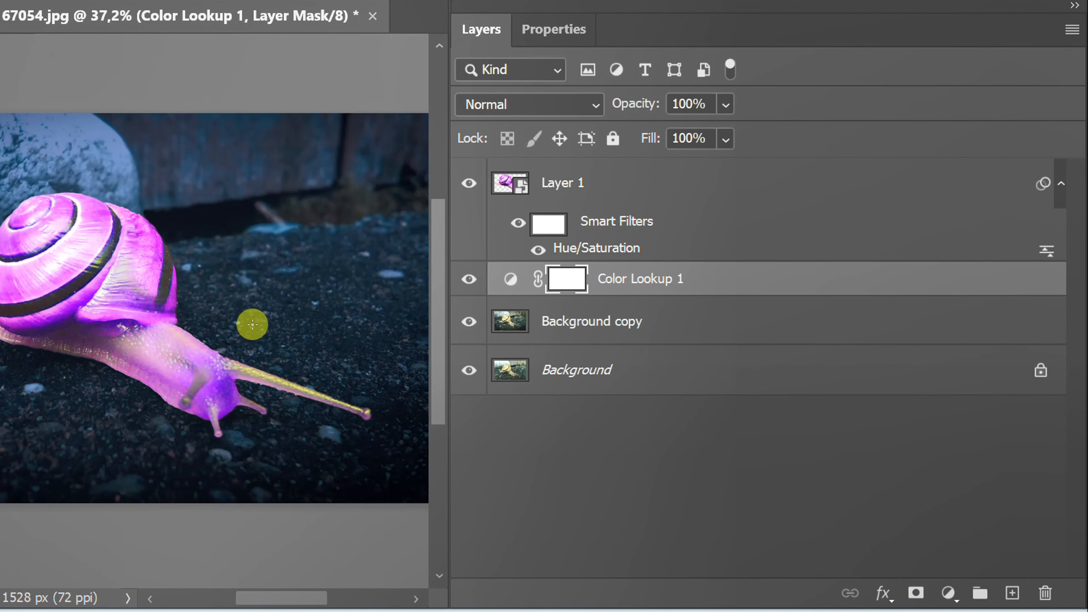
click(591, 184)
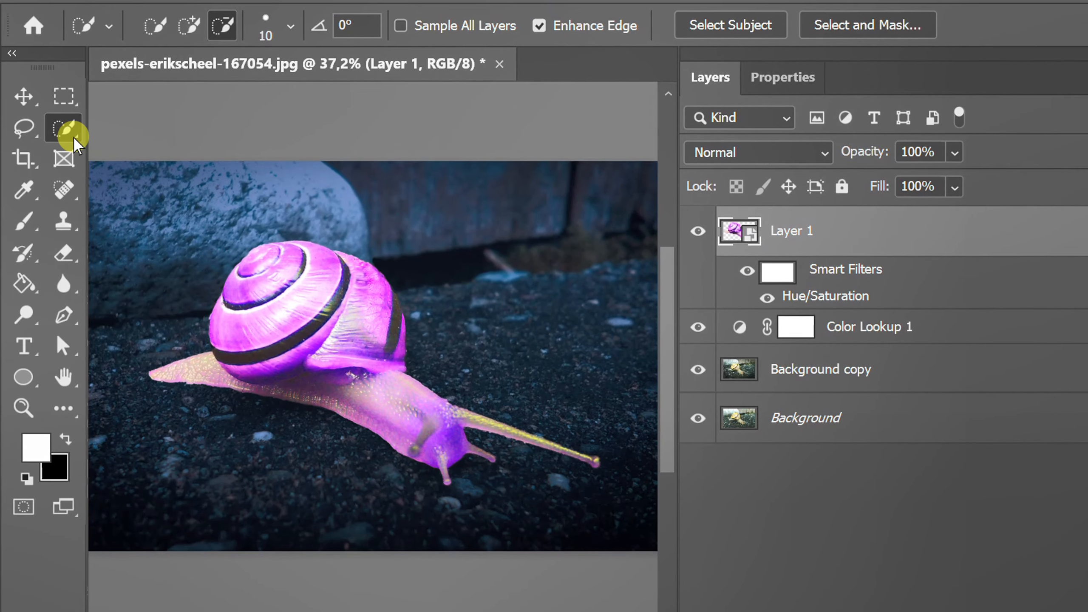
mouse_move(73, 137)
mouse_down()
mouse_move(146, 129)
mouse_move(207, 148)
mouse_up()
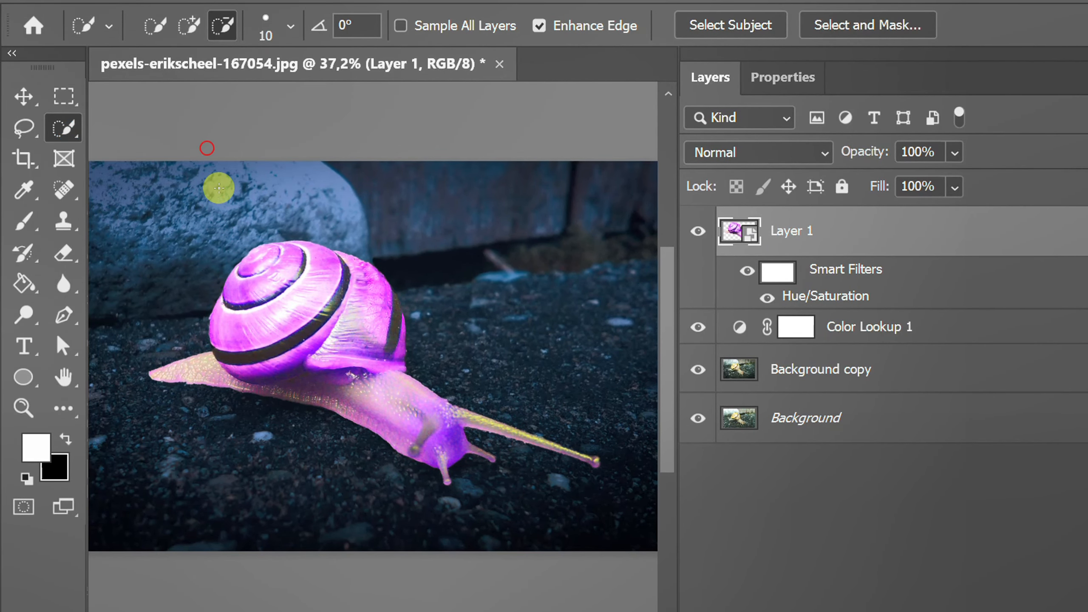
click(187, 26)
scroll(262, 301, up, 3)
key(bracketright)
key(bracketright)
key(bracketright)
key(bracketright)
key(bracketright)
mouse_move(257, 292)
mouse_down()
mouse_move(258, 245)
mouse_move(334, 240)
mouse_move(264, 346)
mouse_move(270, 385)
mouse_move(320, 369)
mouse_move(367, 303)
mouse_move(415, 286)
mouse_move(389, 251)
mouse_move(404, 251)
mouse_move(382, 235)
mouse_move(392, 297)
mouse_move(415, 327)
mouse_move(448, 329)
mouse_move(470, 349)
mouse_move(459, 370)
mouse_move(360, 379)
mouse_move(405, 387)
mouse_move(341, 385)
mouse_move(229, 409)
mouse_move(300, 419)
mouse_up()
scroll(415, 336, up, 1)
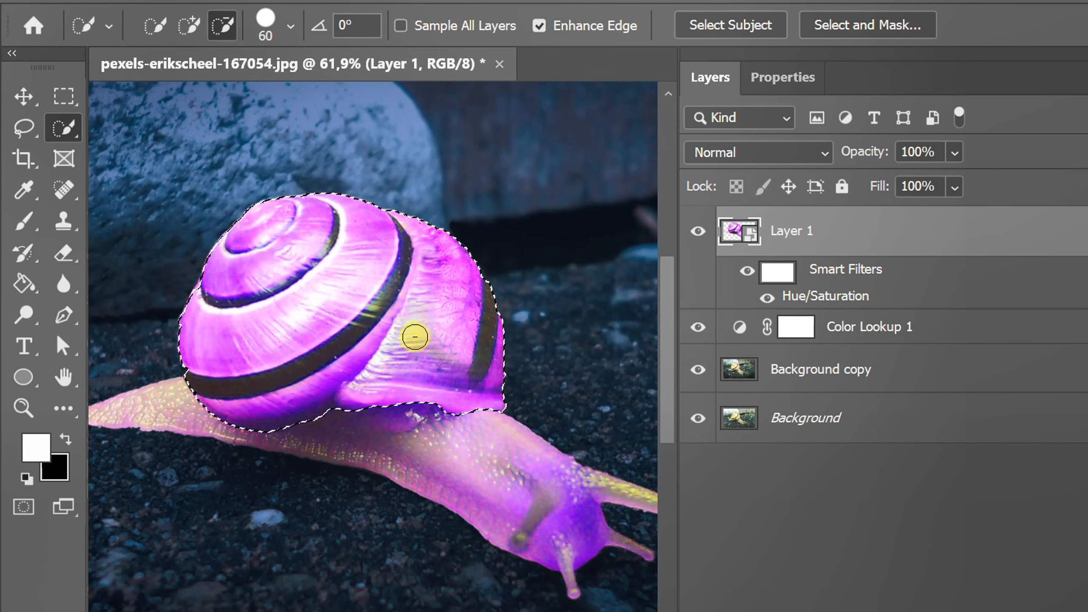
key(ctrl+j)
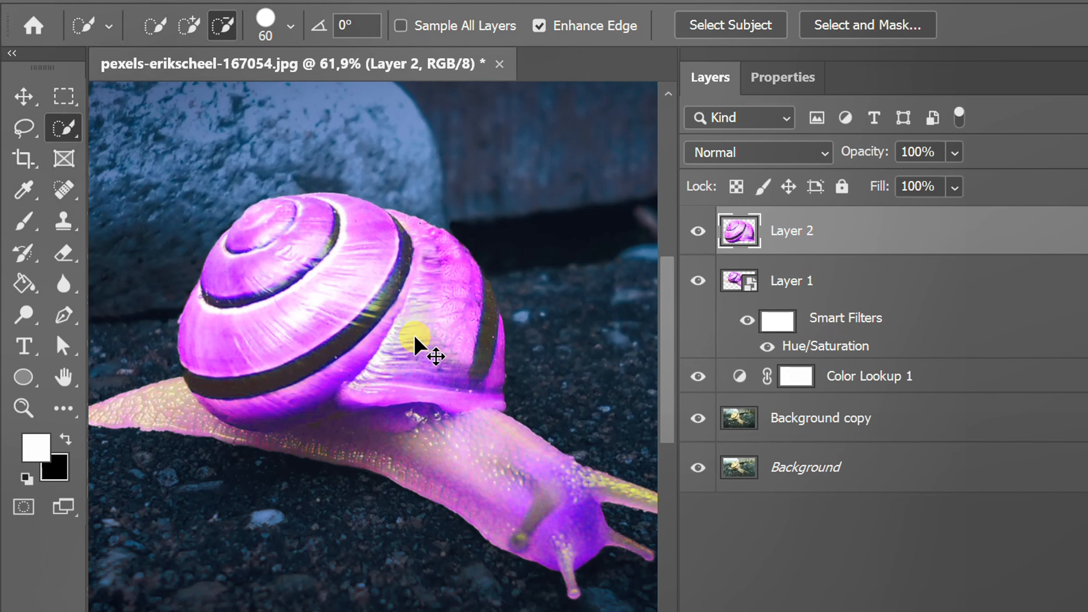
Step: Rename the snail smart object layer as "Body"
key(v)
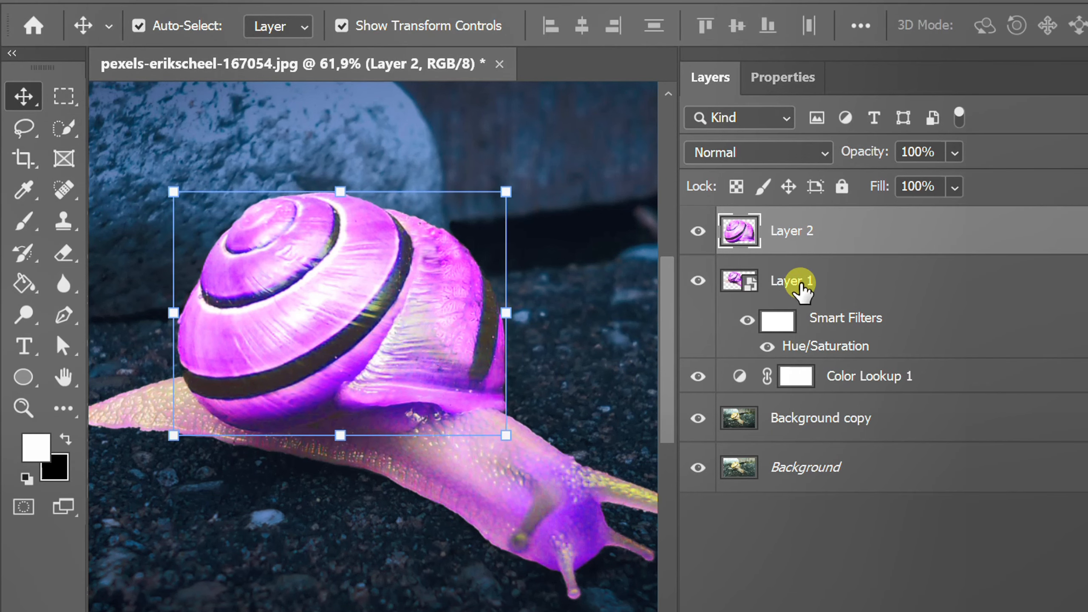
double_click(800, 281)
text(Bo)
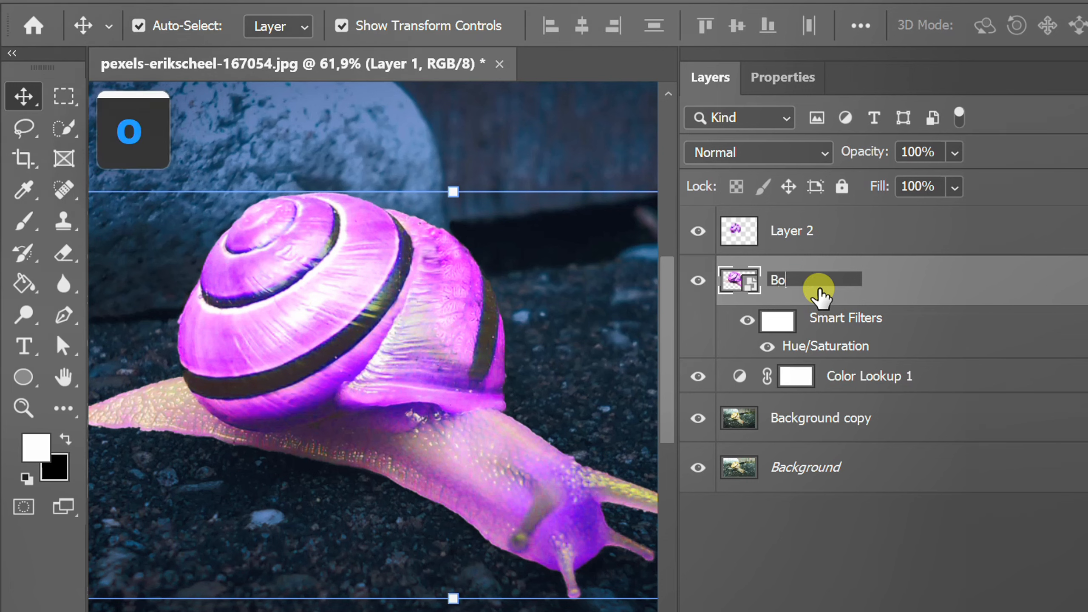
text(dy)
key(Return)
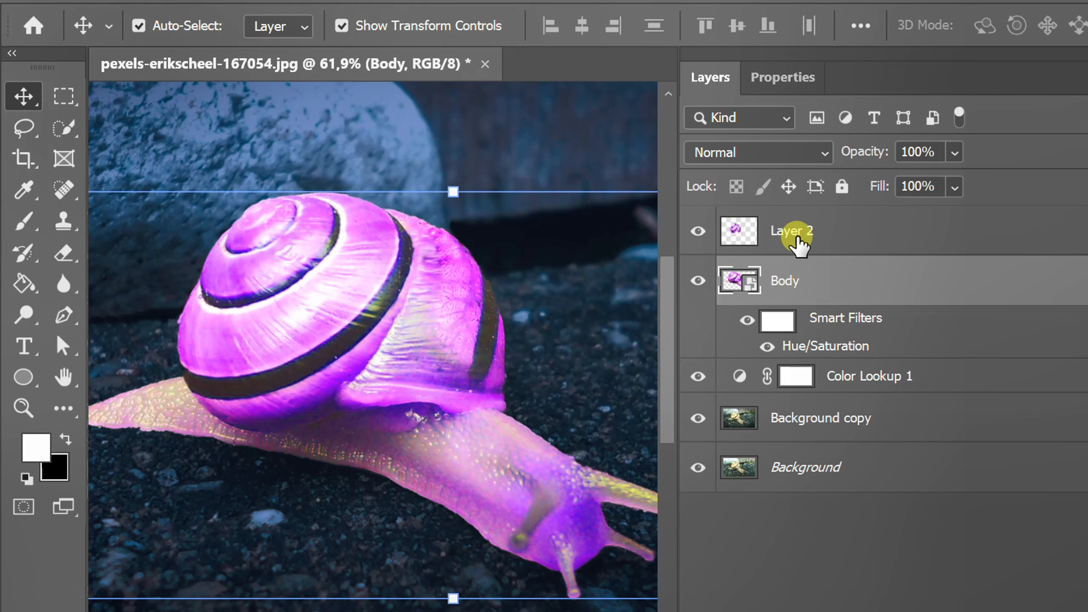
Step: Rename the copied shell layer (Layer 2) as "Shell"
double_click(788, 231)
text(Shell)
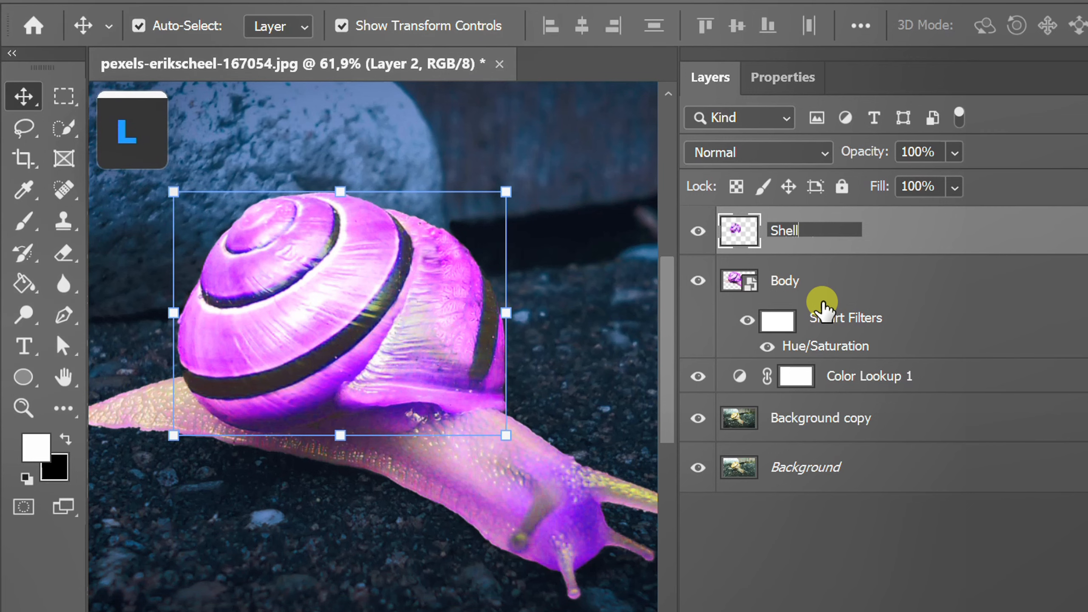
key(Return)
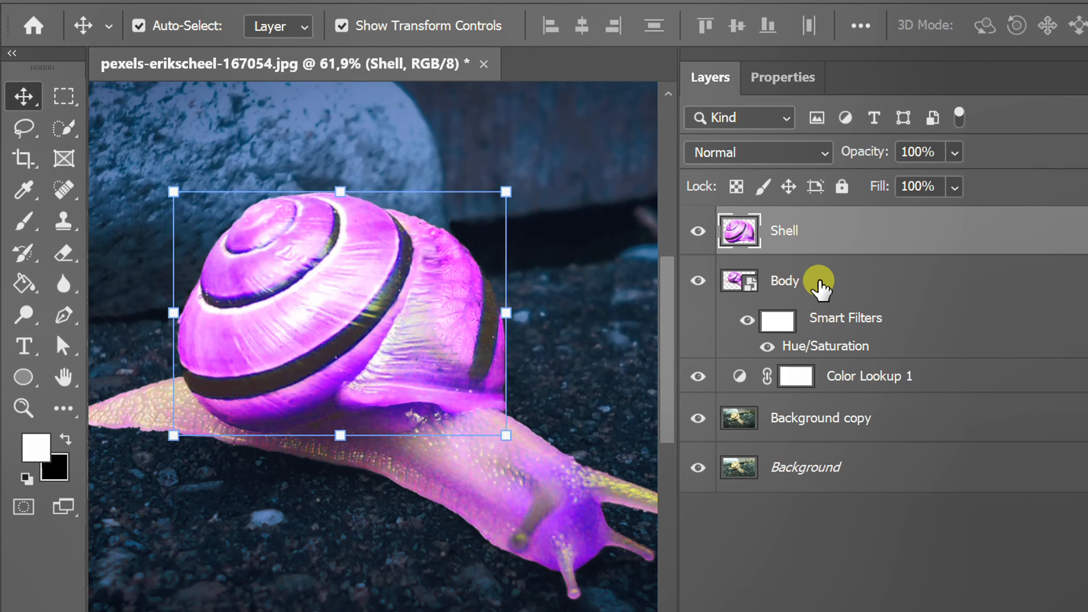
Step: Add a layer mask to the Body layer and invert it to black
click(820, 286)
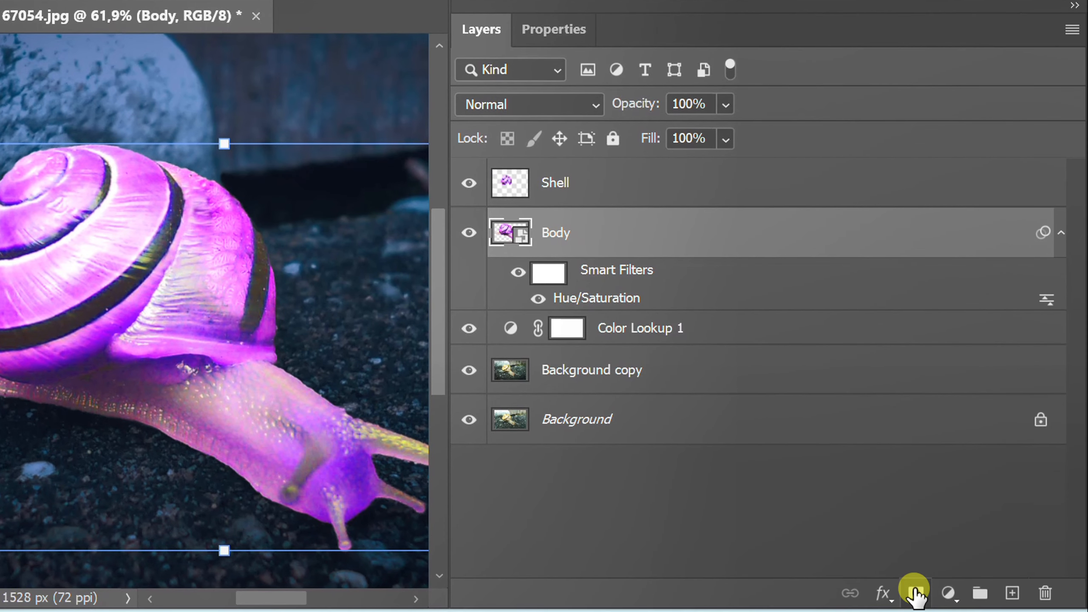
click(914, 592)
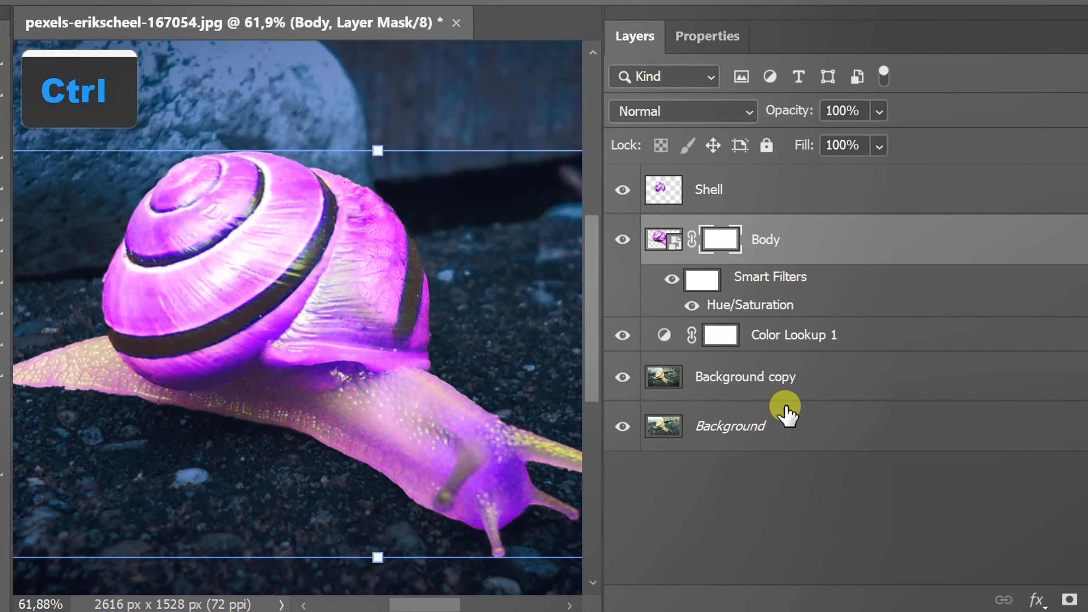
key(ctrl+i)
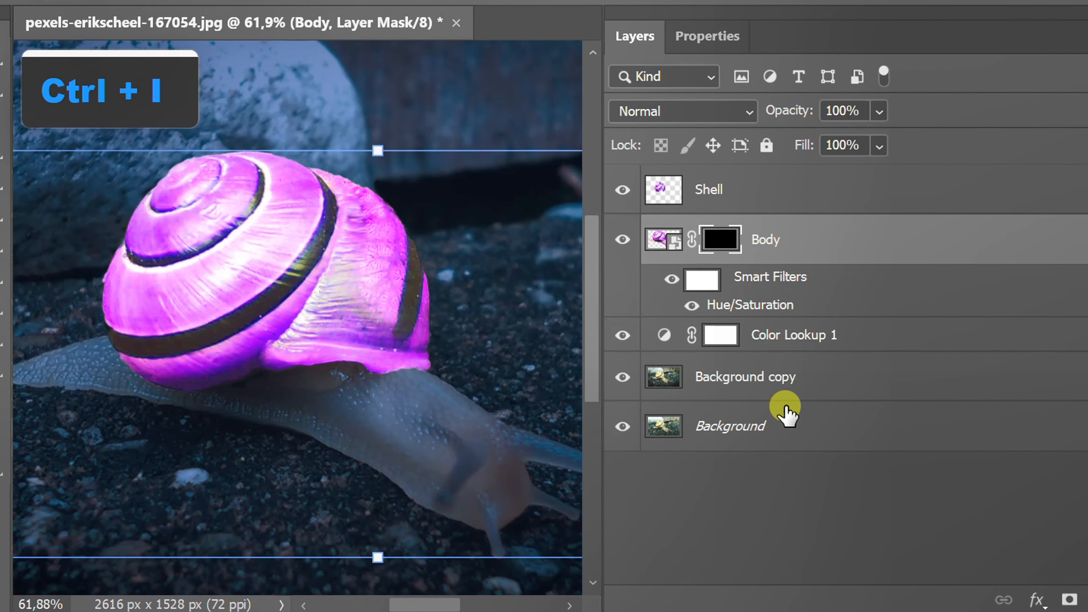
Step: Reveal the snail's body by painting white on the Body mask with a soft 200 px brush, 0% hardness and 15% flow
scroll(363, 339, down, 4)
drag(363, 339, 285, 296)
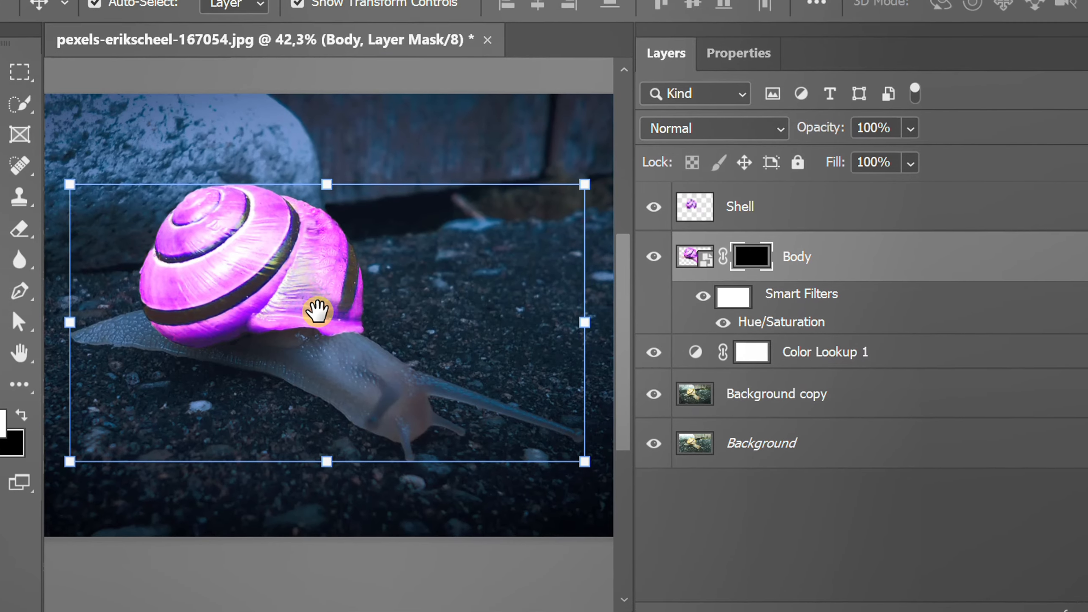
click(22, 222)
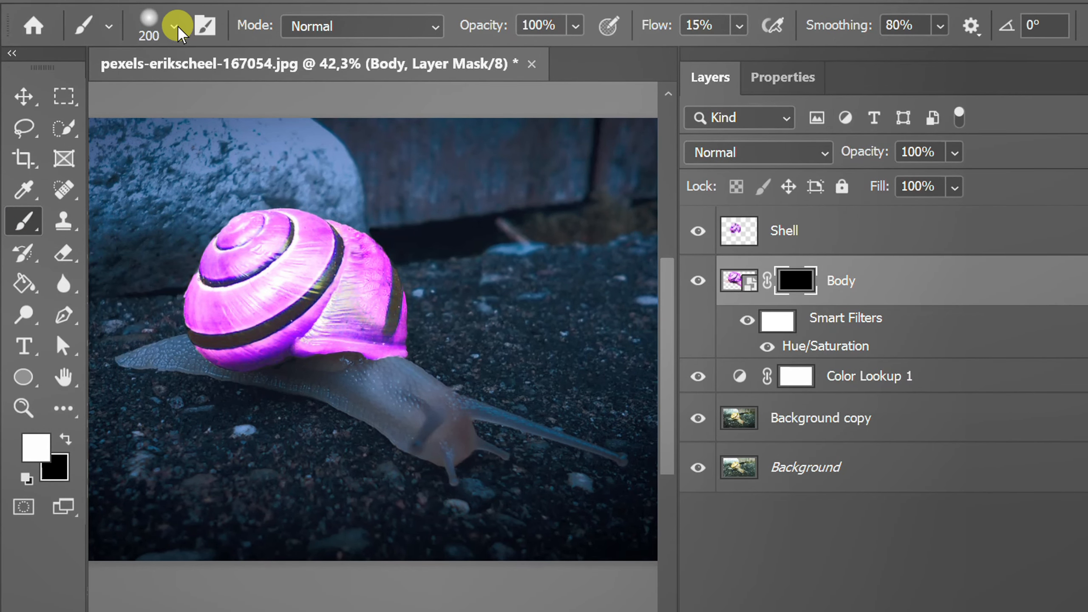
click(146, 24)
mouse_move(146, 177)
mouse_down()
mouse_move(146, 165)
mouse_move(130, 169)
mouse_up()
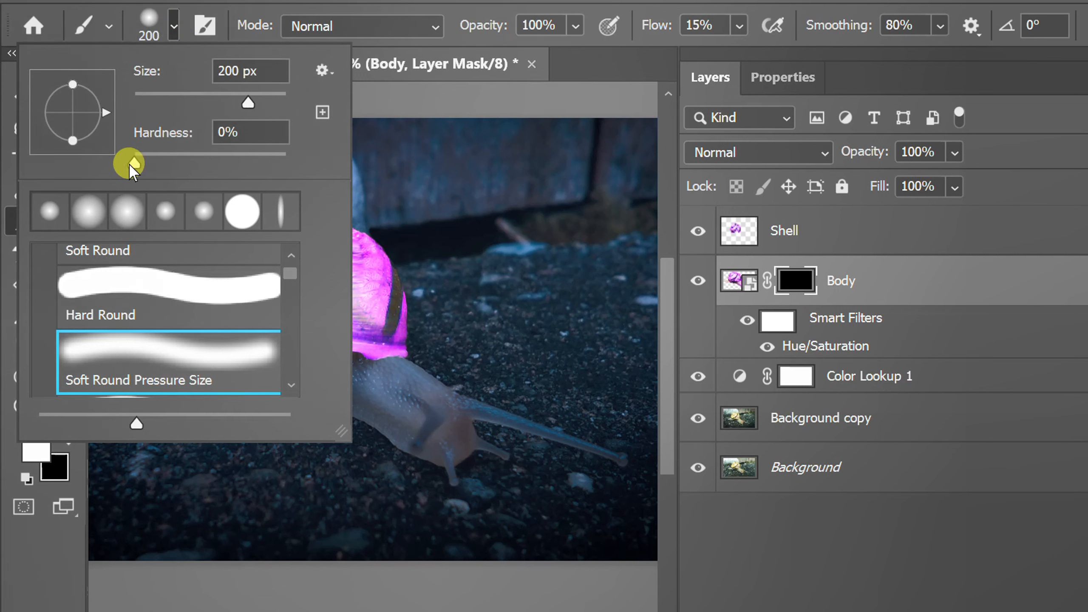
click(174, 33)
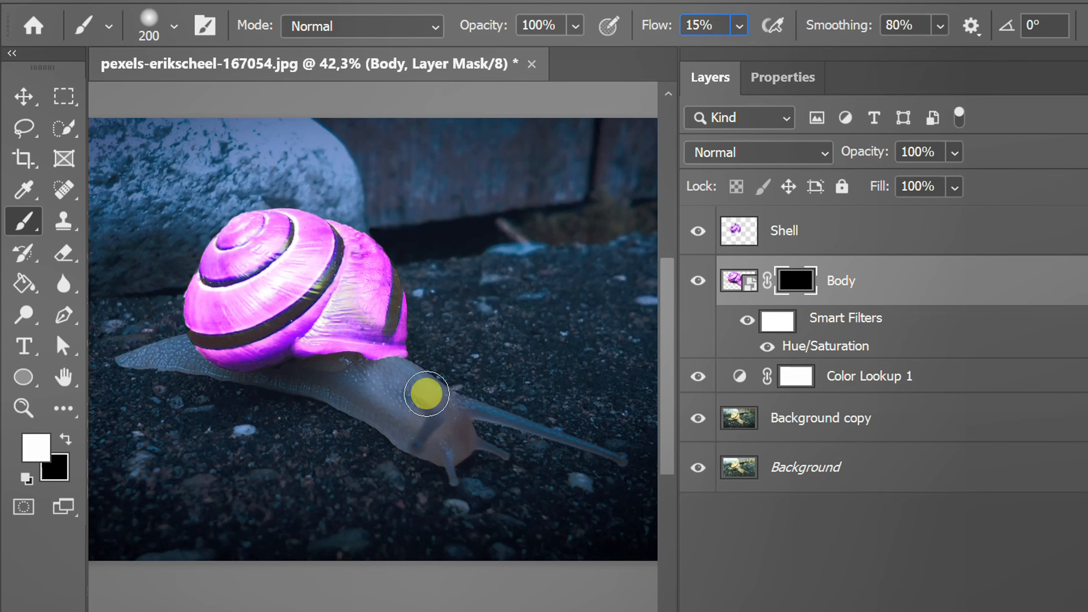
mouse_move(133, 339)
mouse_down()
mouse_move(185, 332)
mouse_move(130, 341)
mouse_move(183, 335)
mouse_move(389, 370)
mouse_move(410, 350)
mouse_move(351, 360)
mouse_move(433, 379)
mouse_move(469, 405)
mouse_move(623, 459)
mouse_move(441, 414)
mouse_move(383, 358)
mouse_move(495, 451)
mouse_move(444, 421)
mouse_move(445, 441)
mouse_move(467, 419)
mouse_move(392, 368)
mouse_move(501, 420)
mouse_move(451, 407)
mouse_move(426, 419)
mouse_move(430, 444)
mouse_move(446, 452)
mouse_move(498, 440)
mouse_move(363, 361)
mouse_move(374, 362)
mouse_move(330, 358)
mouse_move(620, 458)
mouse_move(528, 421)
mouse_move(465, 427)
mouse_move(499, 449)
mouse_move(384, 389)
mouse_move(417, 395)
mouse_move(438, 377)
mouse_move(468, 391)
mouse_move(465, 408)
mouse_move(365, 362)
mouse_move(374, 377)
mouse_move(194, 328)
mouse_move(124, 347)
mouse_move(223, 339)
mouse_move(411, 362)
mouse_move(484, 412)
mouse_move(553, 430)
mouse_move(421, 385)
mouse_move(443, 399)
mouse_move(413, 415)
mouse_move(352, 397)
mouse_move(365, 395)
mouse_move(347, 401)
mouse_move(388, 408)
mouse_move(259, 334)
mouse_move(132, 352)
mouse_move(182, 329)
mouse_move(117, 345)
mouse_up()
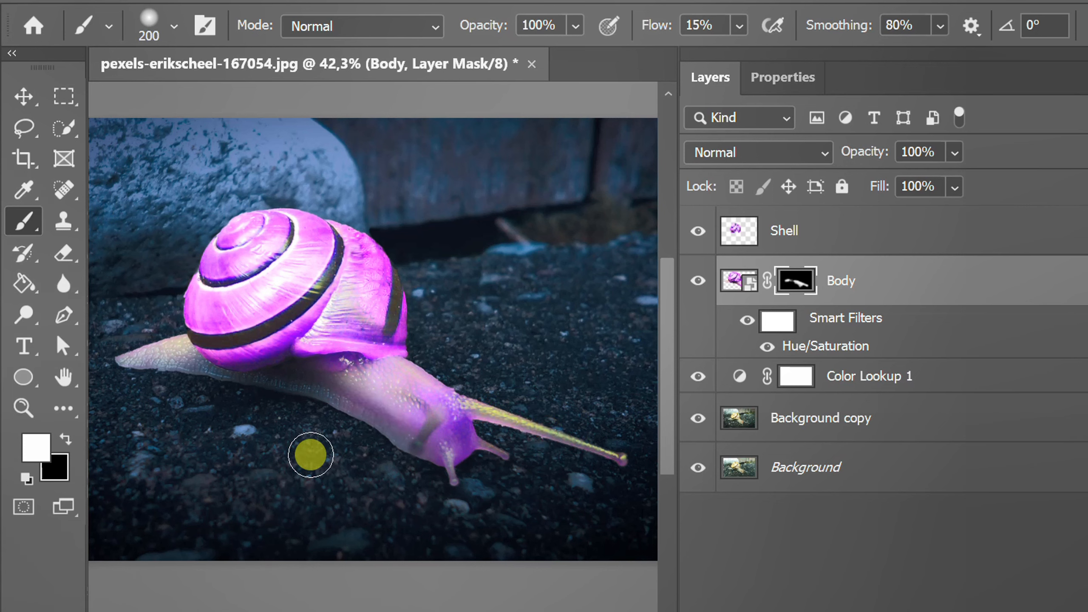
key(v)
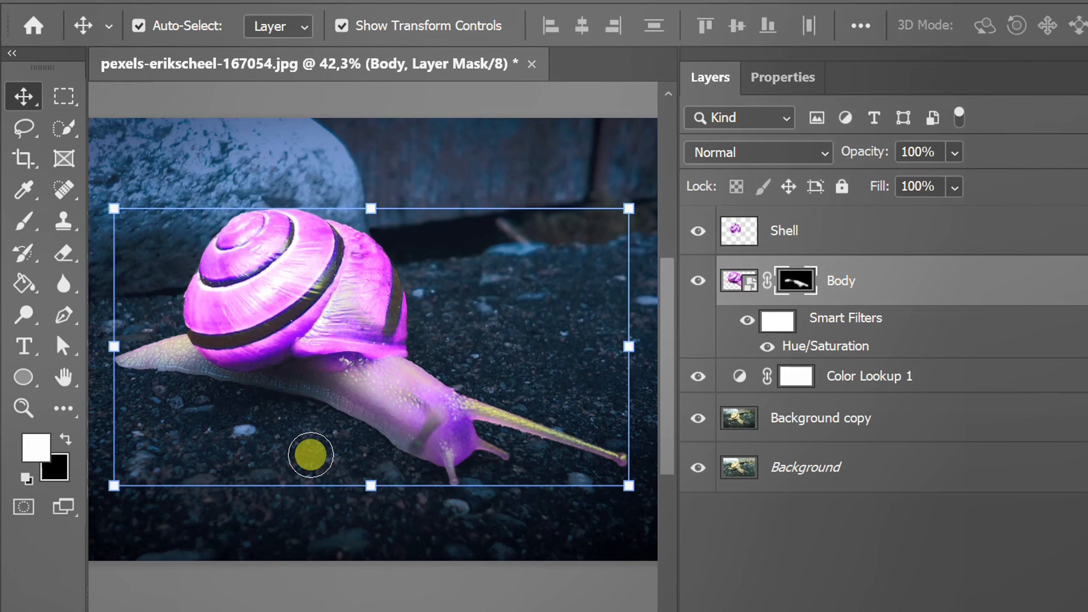
Step: Duplicate the Shell layer and convert the copy to a smart object
click(798, 231)
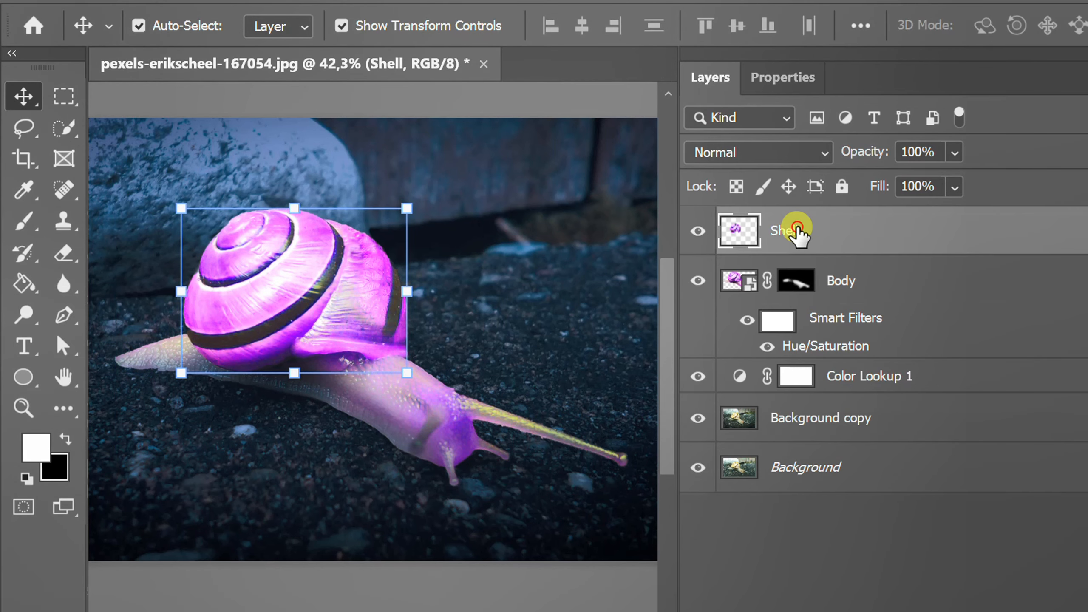
key(ctrl+j)
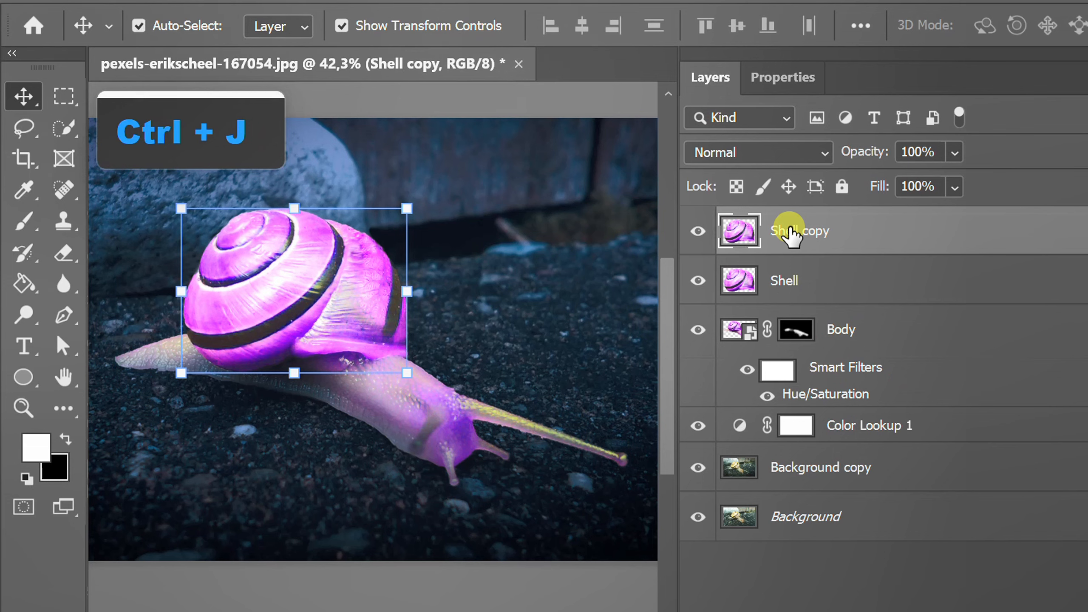
right_click(794, 236)
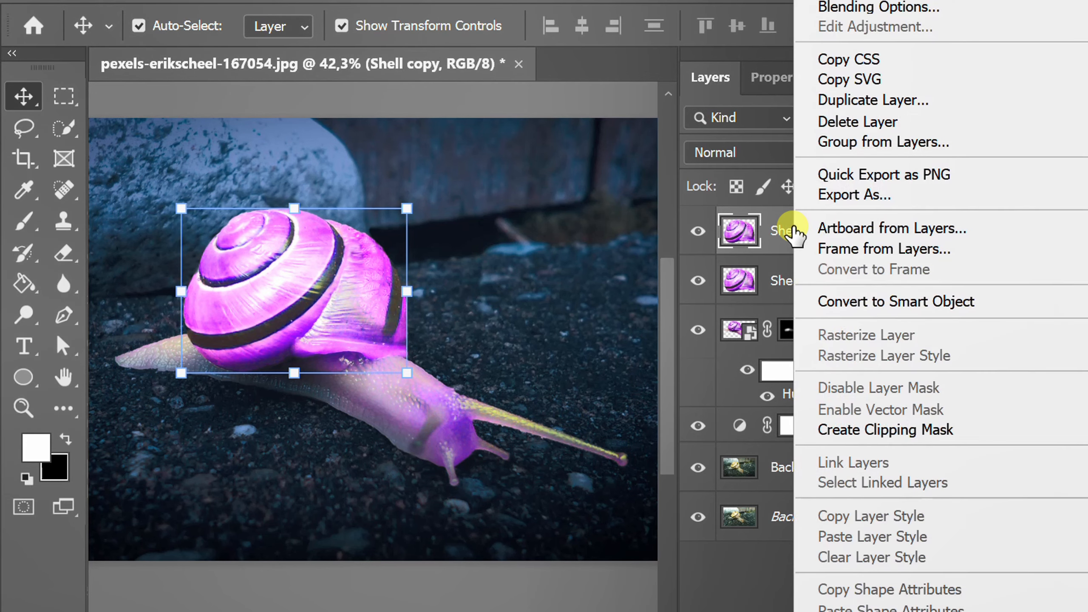
click(1002, 301)
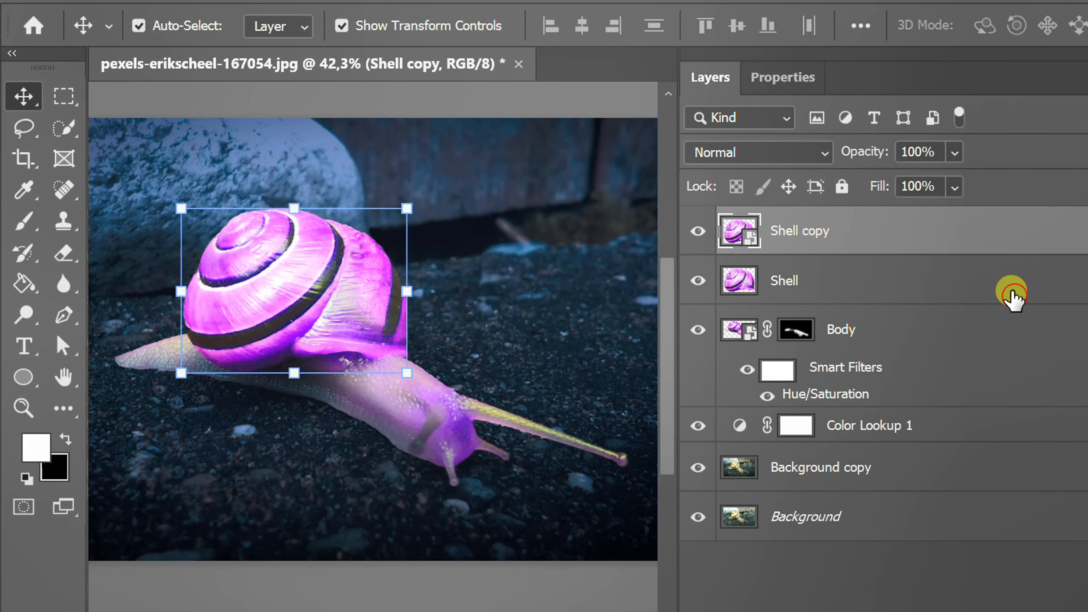
Step: Set the shell copy's blend mode to Linear Dodge (Add) and apply a Gaussian Blur with a 10-pixel radius
click(809, 151)
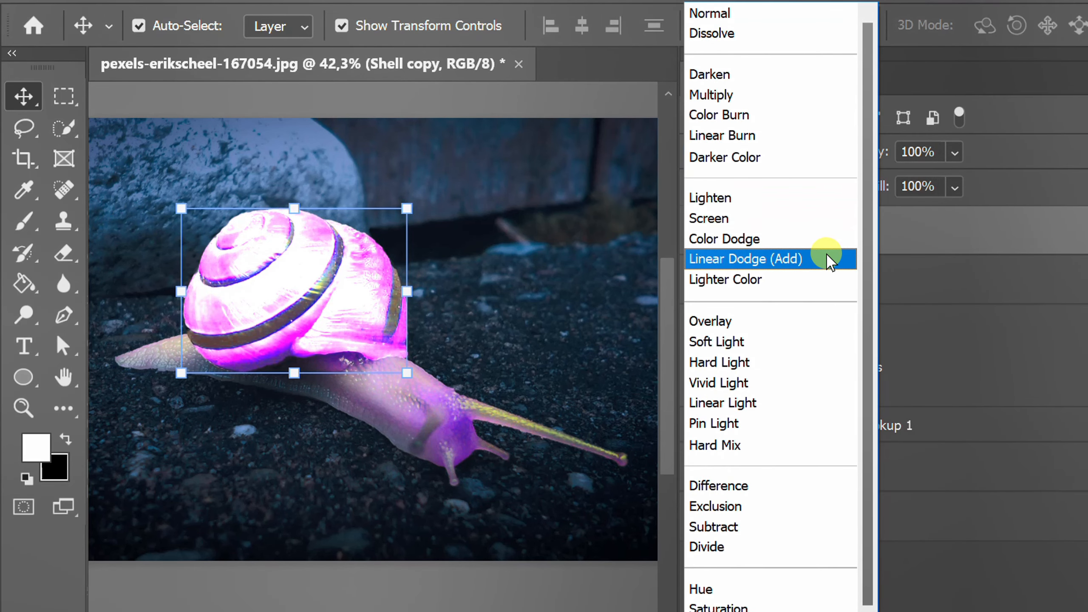
click(831, 259)
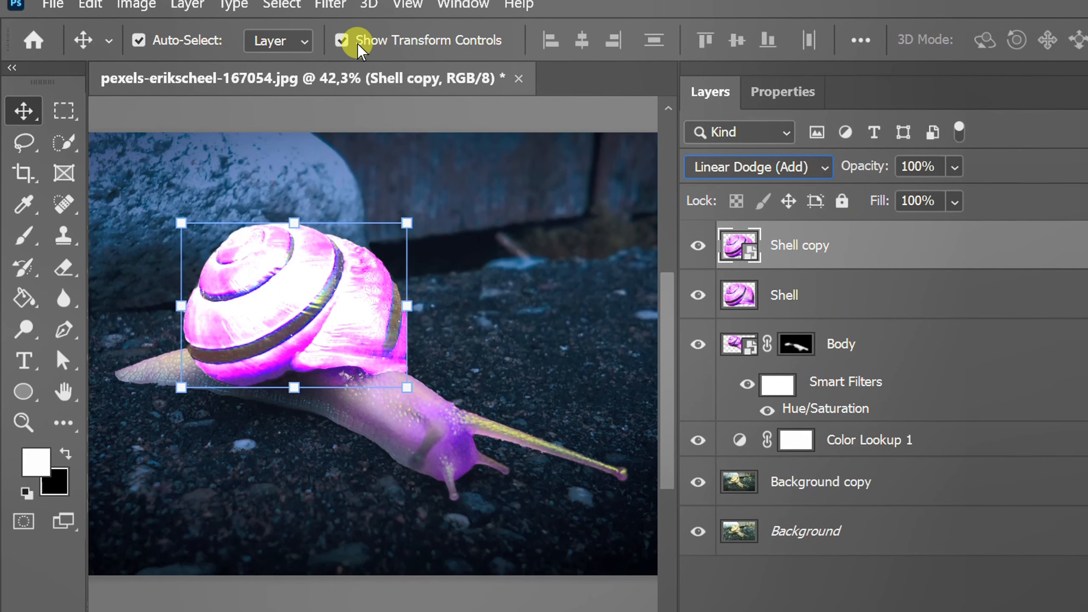
click(329, 12)
mouse_move(457, 262)
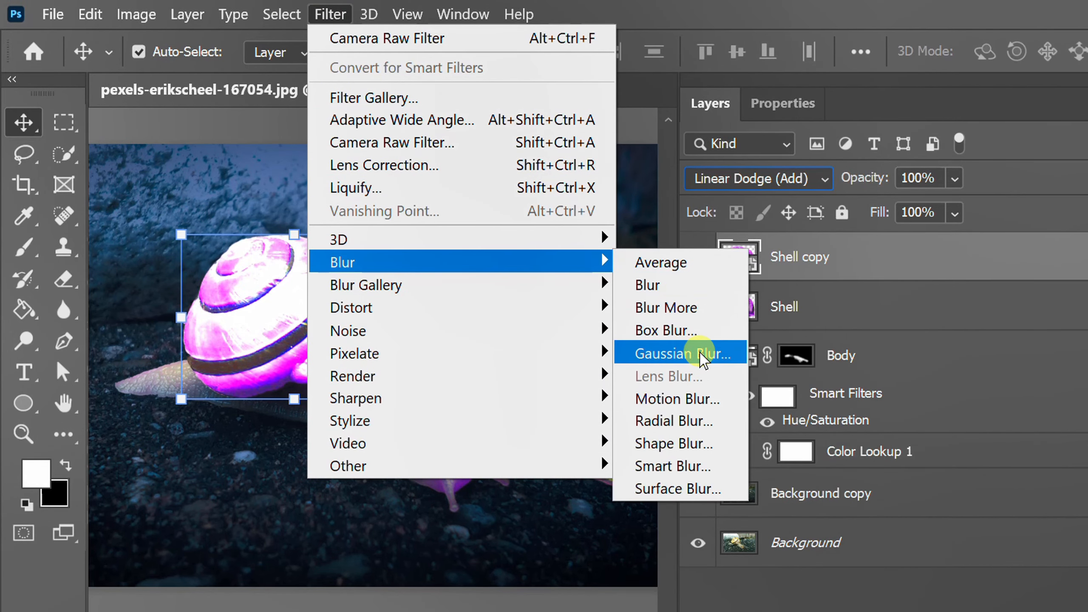
click(722, 353)
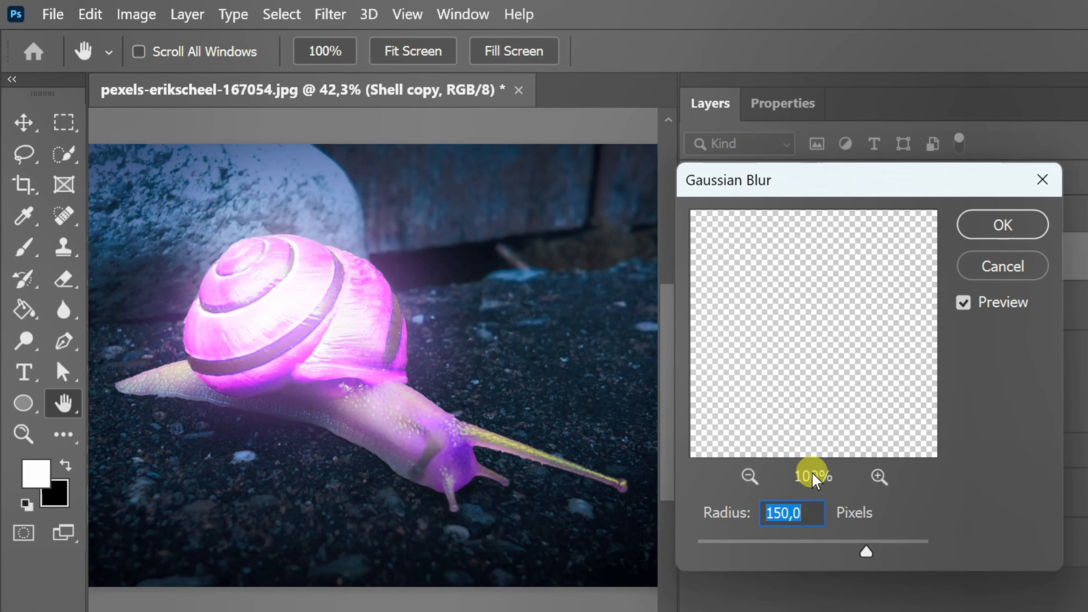
text(10)
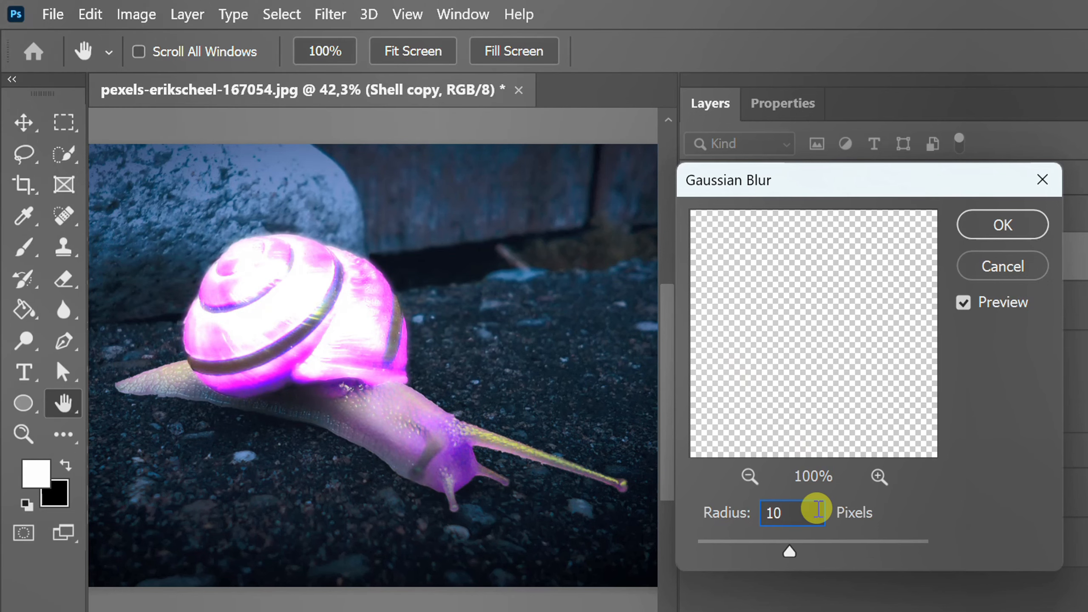
click(999, 225)
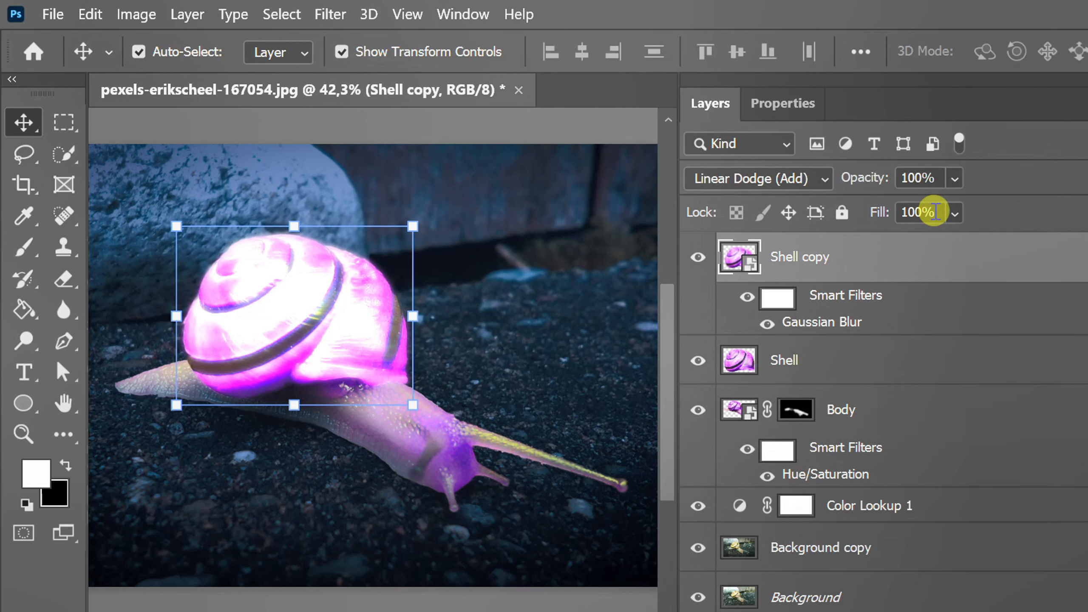
Step: Set the Shell copy layer's fill to 30%
click(935, 212)
text(30)
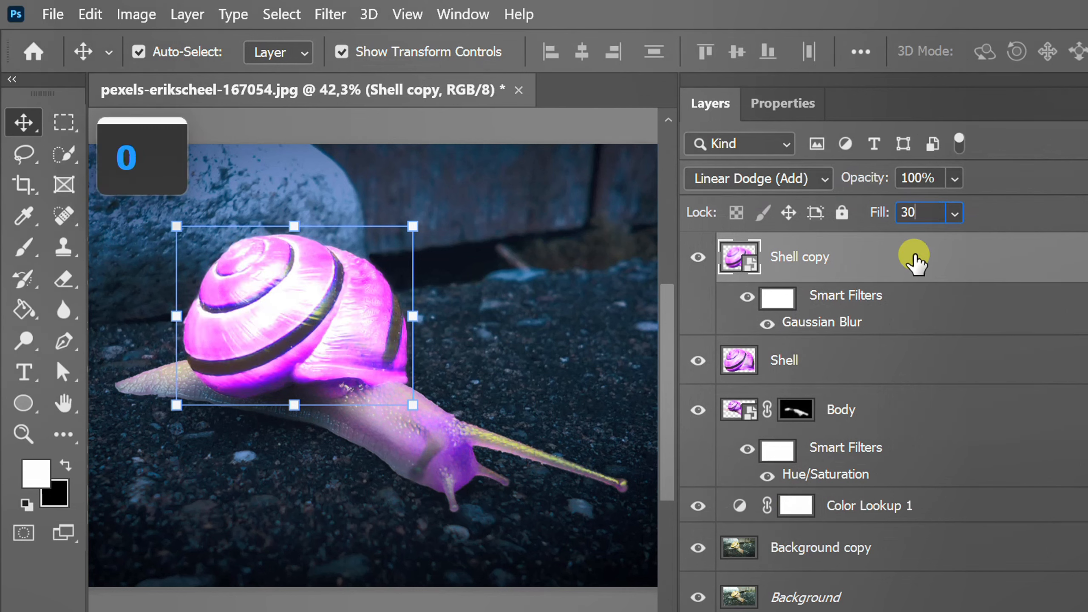
key(Return)
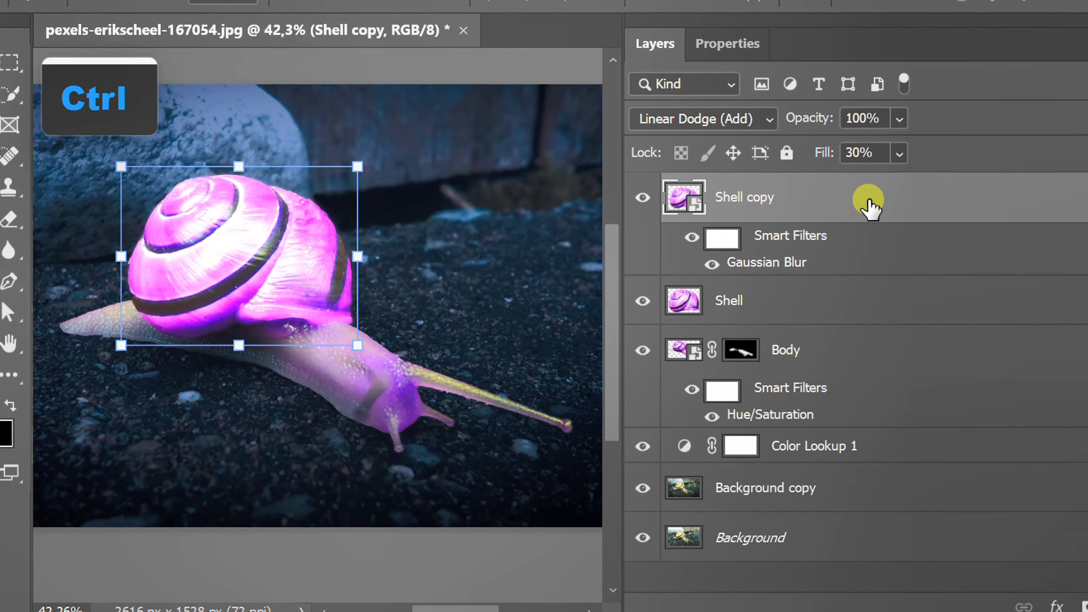
Step: Duplicate the Shell copy layer and set the duplicate's Gaussian Blur radius to 50 pixels
key(ctrl+j)
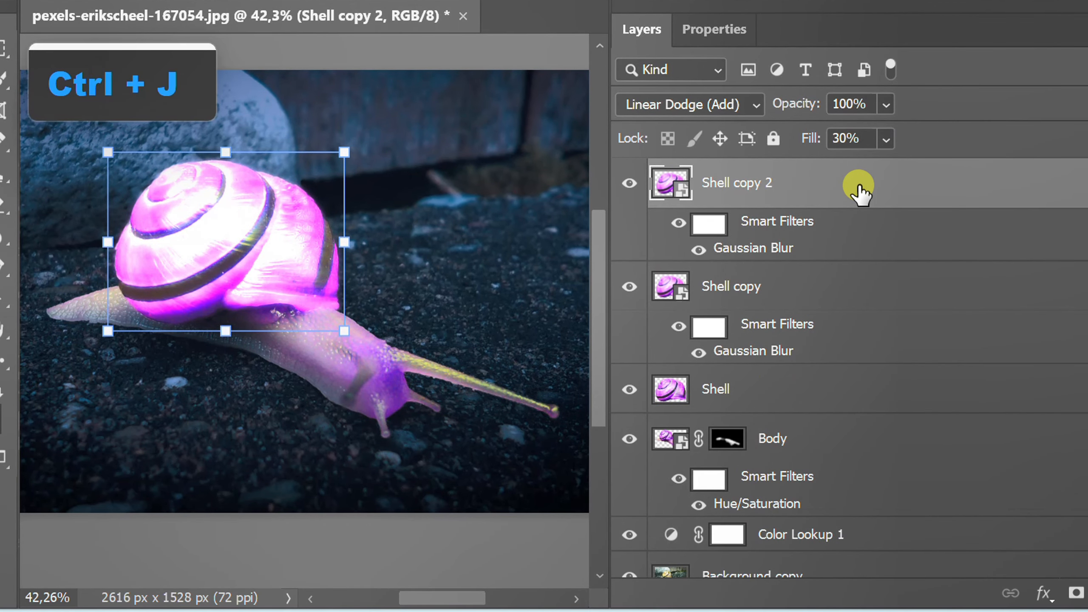
double_click(749, 248)
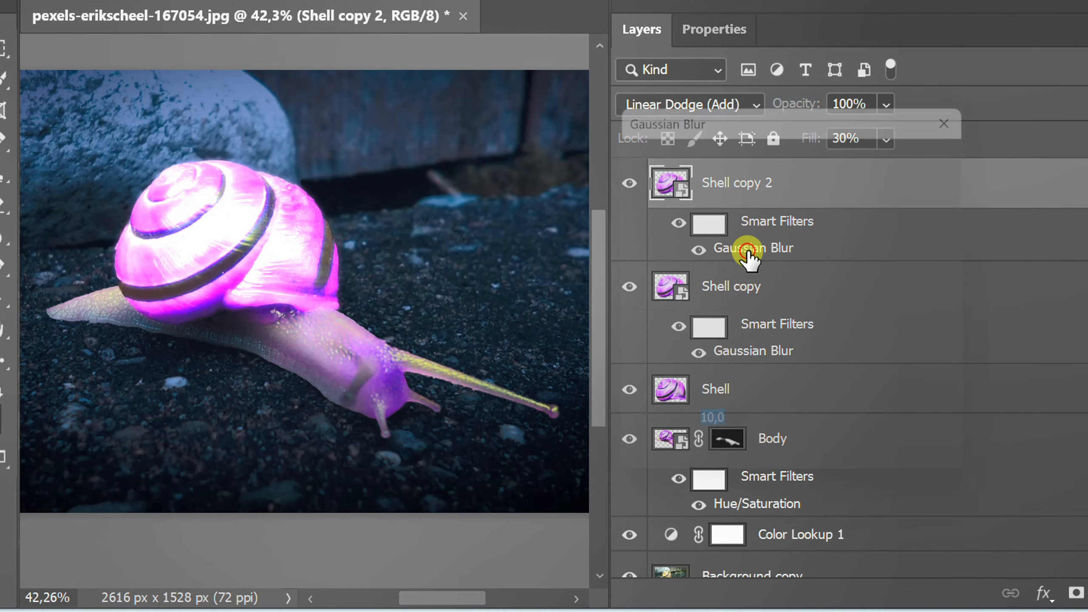
text(50)
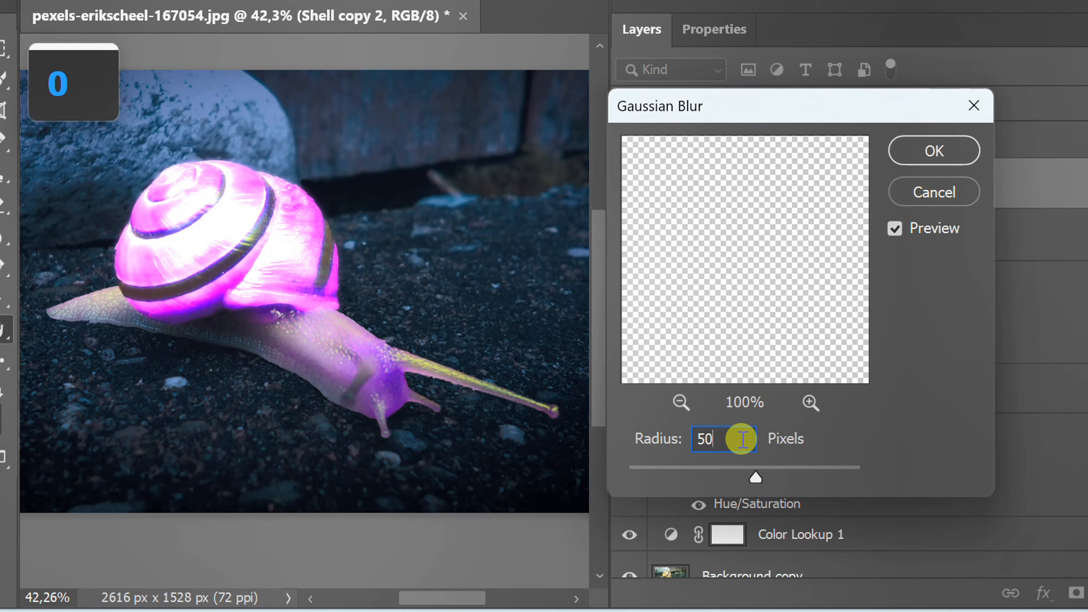
key(Return)
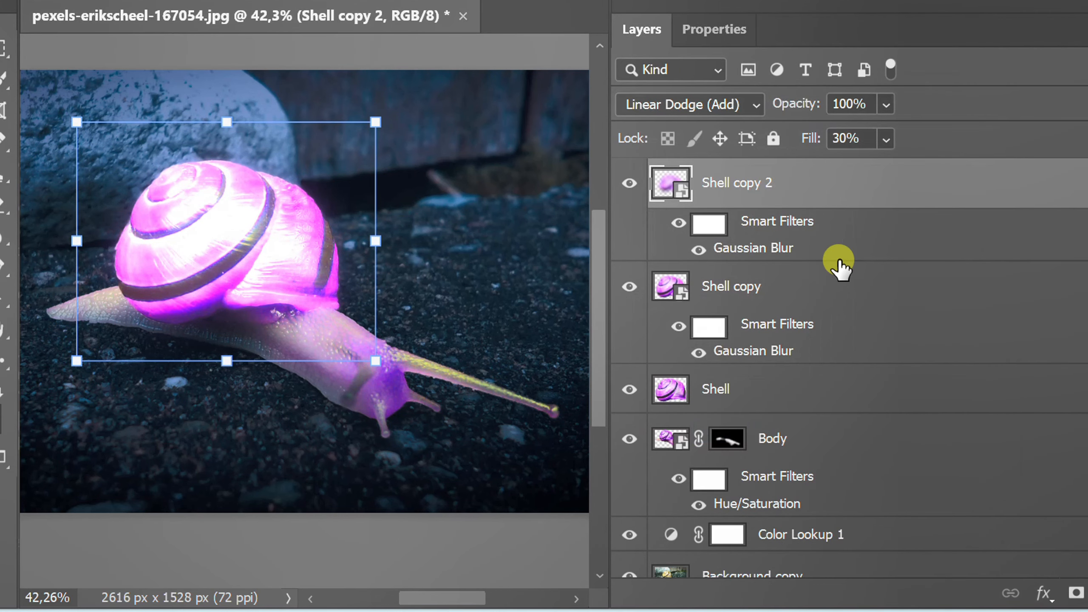
Step: Duplicate the Shell copy 2 layer and set the new duplicate's Gaussian Blur radius to 150 pixels
key(ctrl+j)
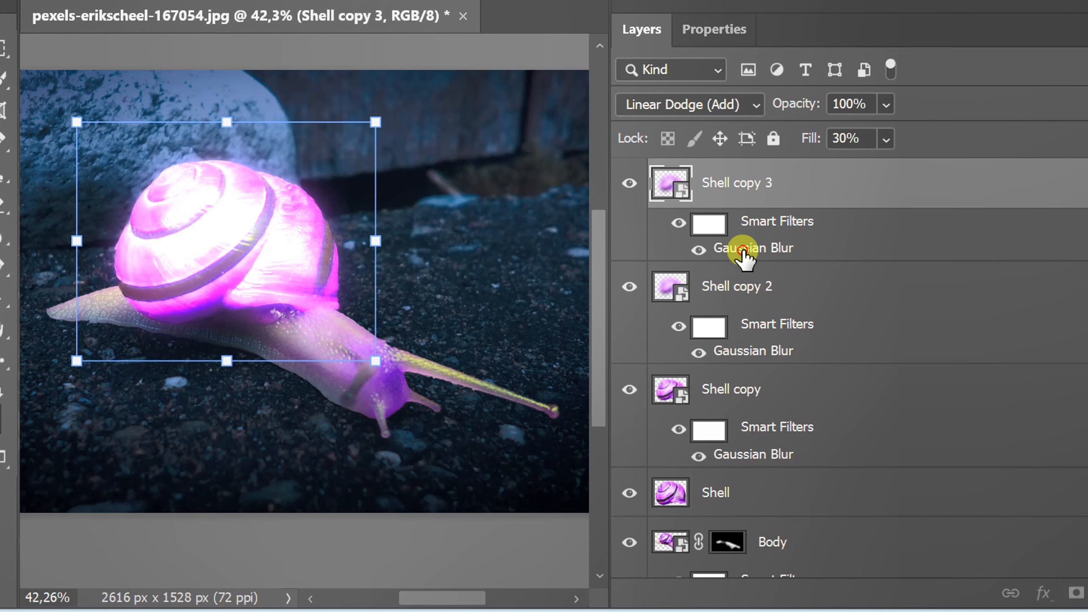
double_click(744, 249)
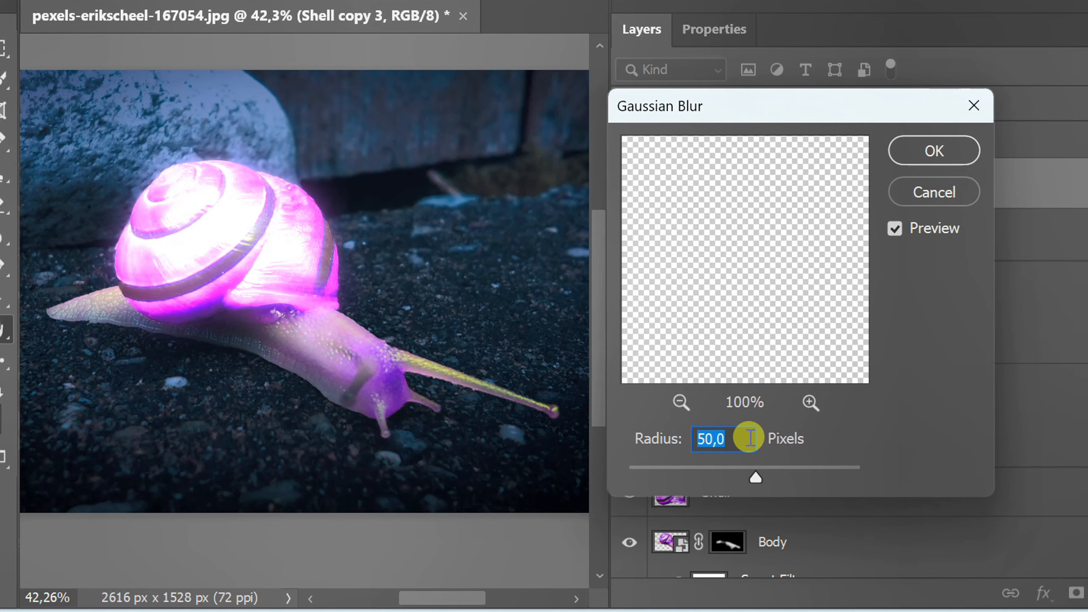
text(150)
key(Return)
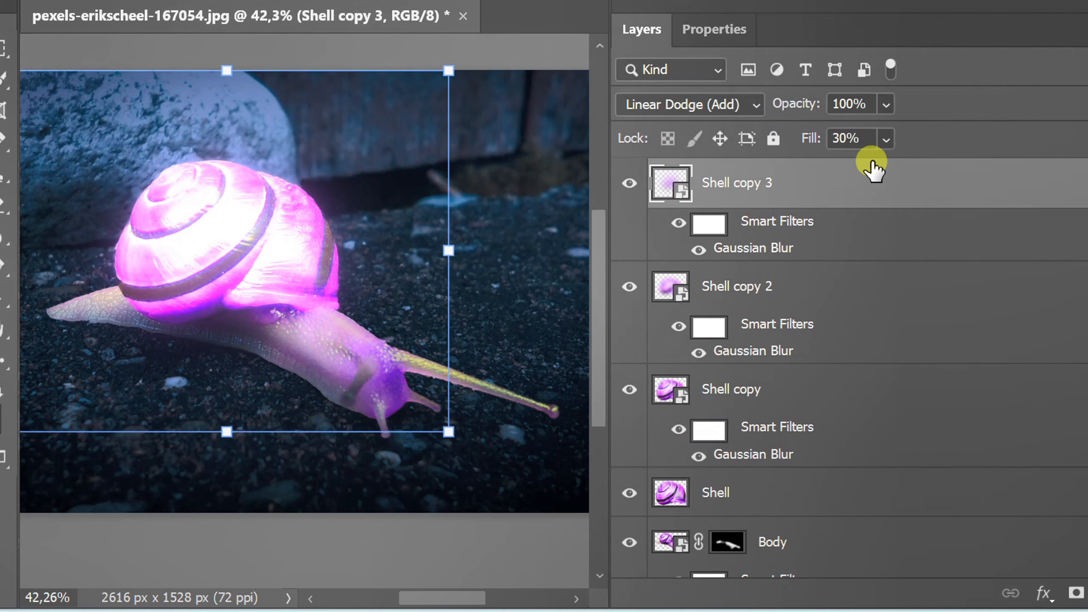
Step: Raise the Shell copy 3 layer's fill to 40%
click(872, 138)
scroll(872, 139, up, 6)
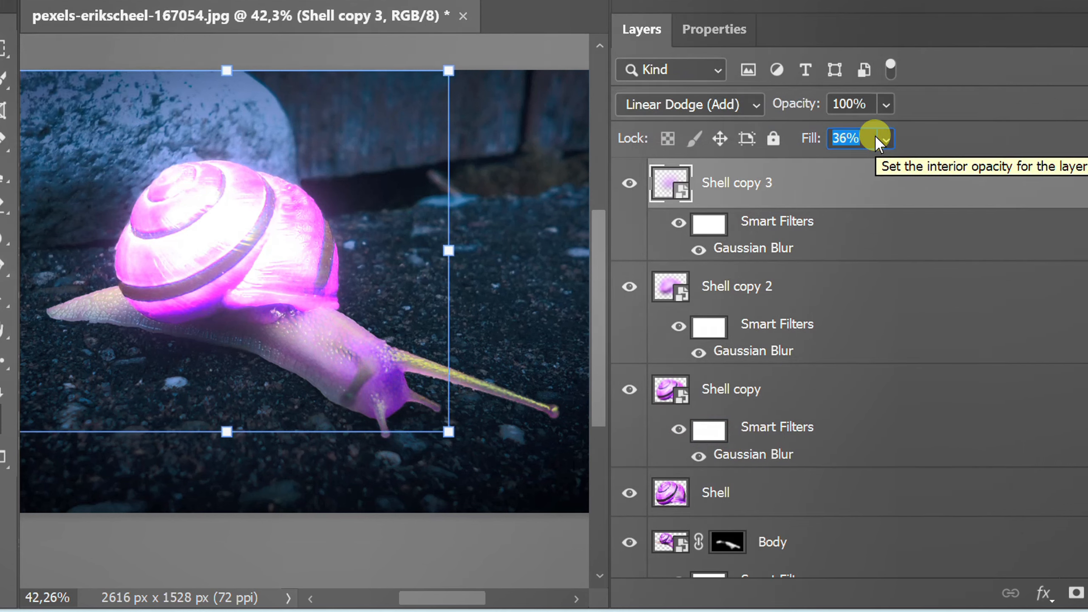
scroll(877, 137, up, 2)
scroll(872, 139, up, 1)
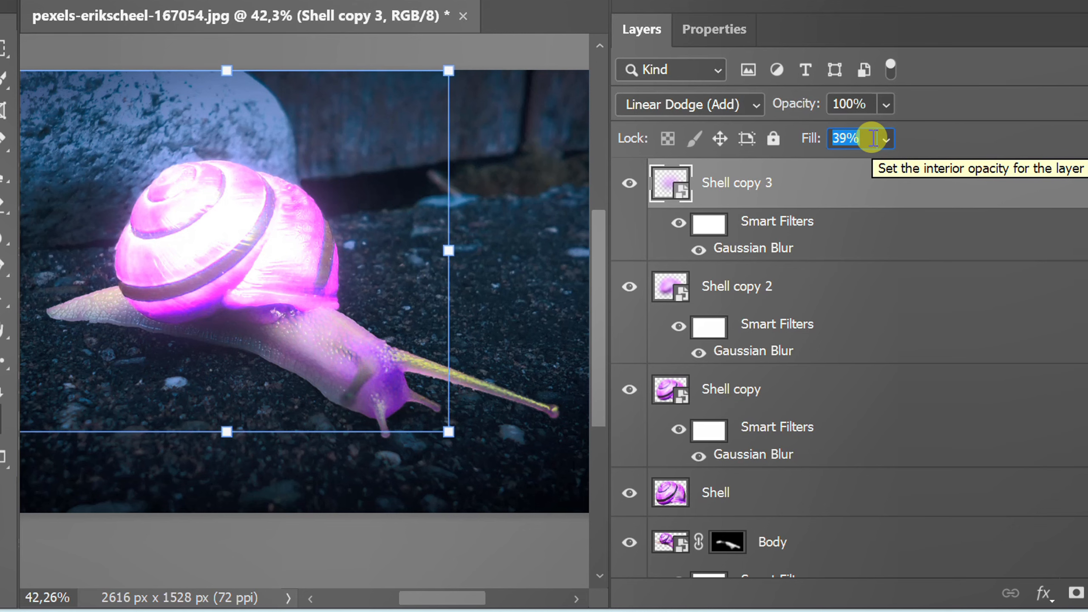
scroll(873, 139, up, 1)
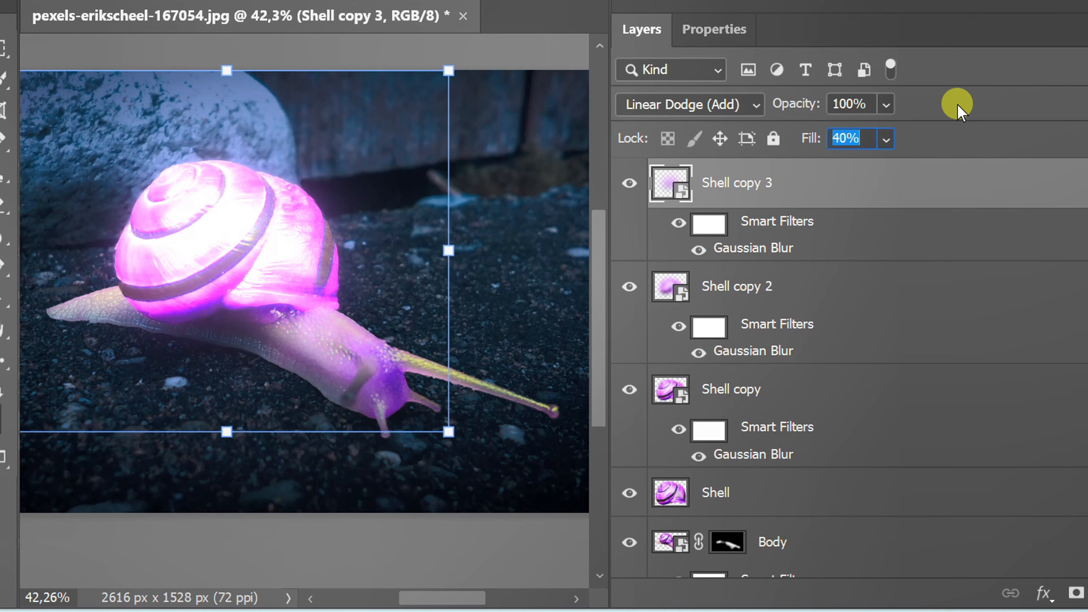
Step: Deselect all layers and review the whole glowing snail image and its layer stack
scroll(896, 242, down, 3)
scroll(478, 274, down, 4)
click(401, 525)
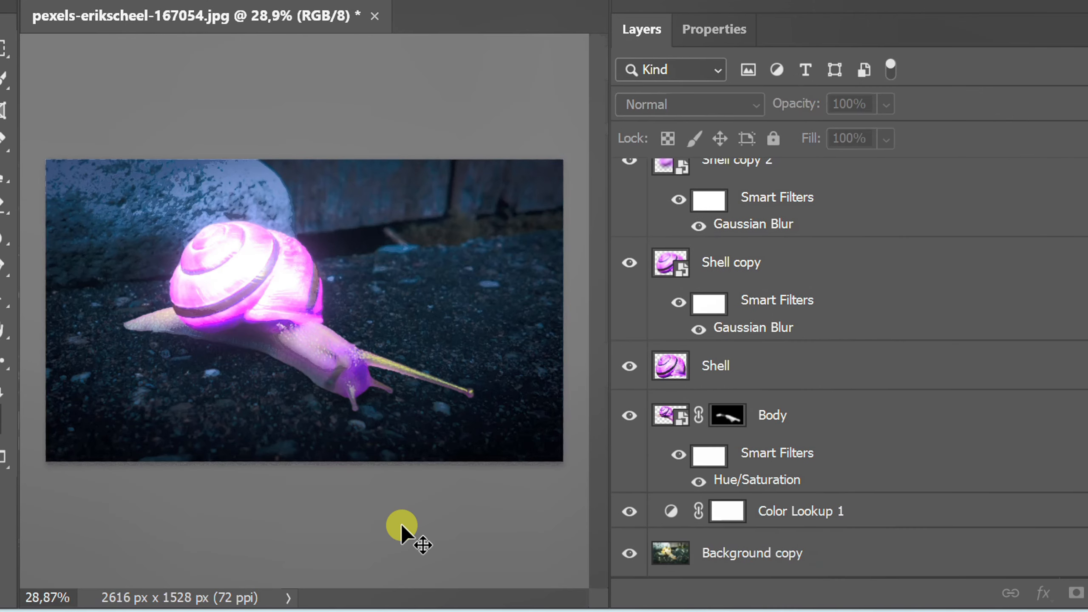
drag(1081, 433, 1072, 333)
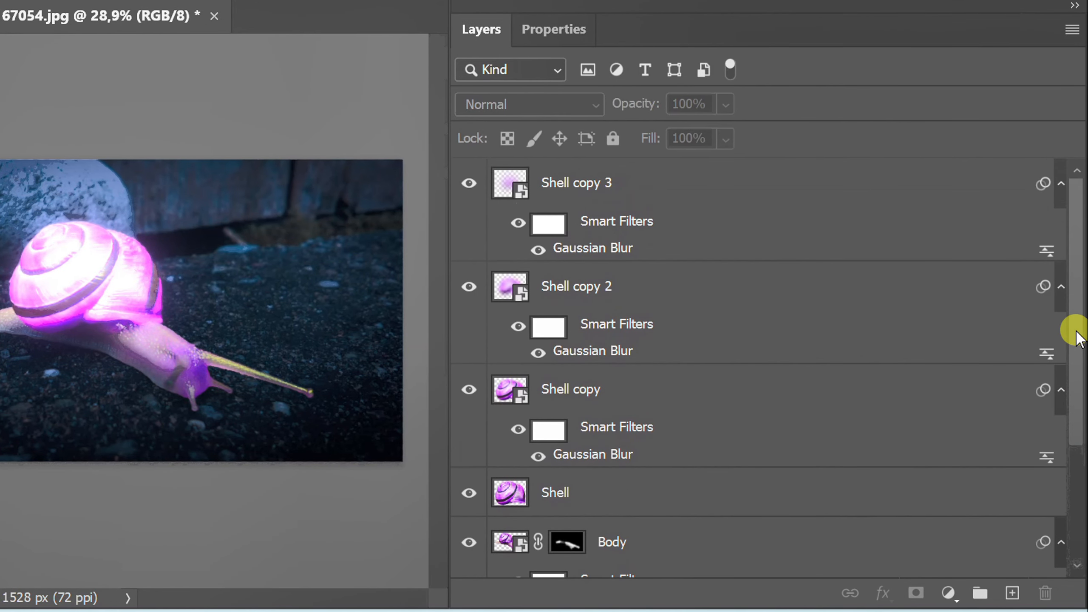
Step: Collapse the smart filter lists of the Shell copy 3, Shell copy 2, Shell copy and Body layers
click(1061, 185)
click(1062, 233)
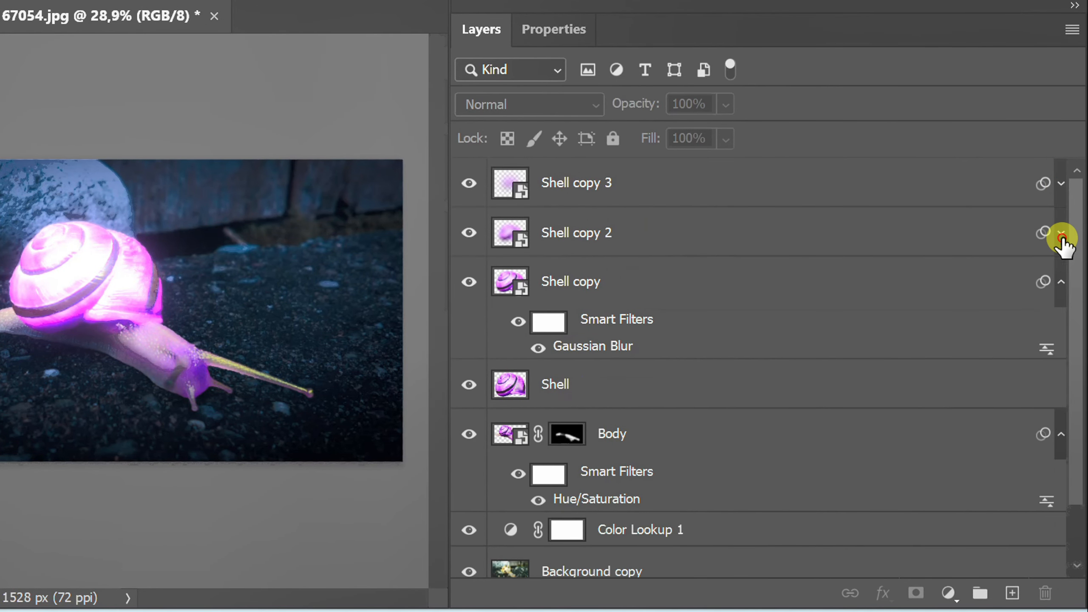
click(1062, 282)
click(1061, 380)
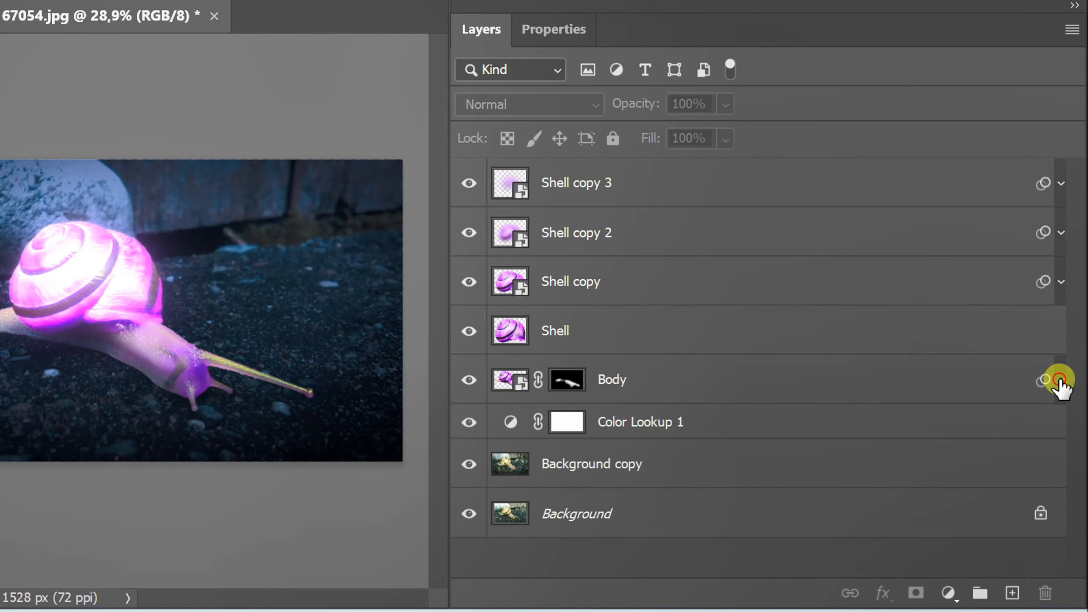
Step: Group all layers from Shell copy 3 down to Background copy, keeping the default name and Pass Through mode
click(702, 182)
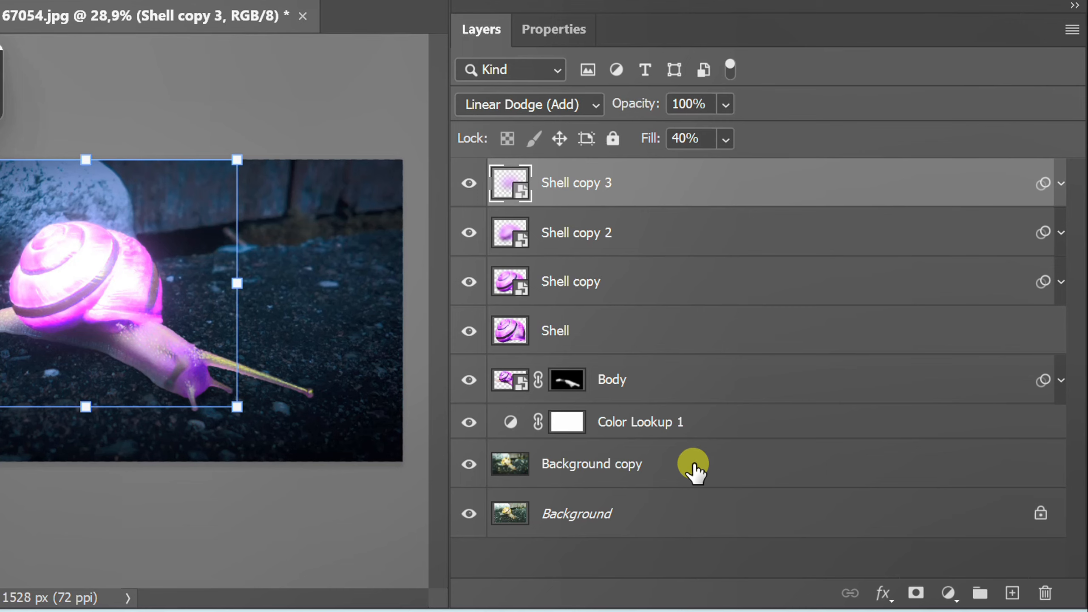
shift+click(694, 464)
right_click(583, 186)
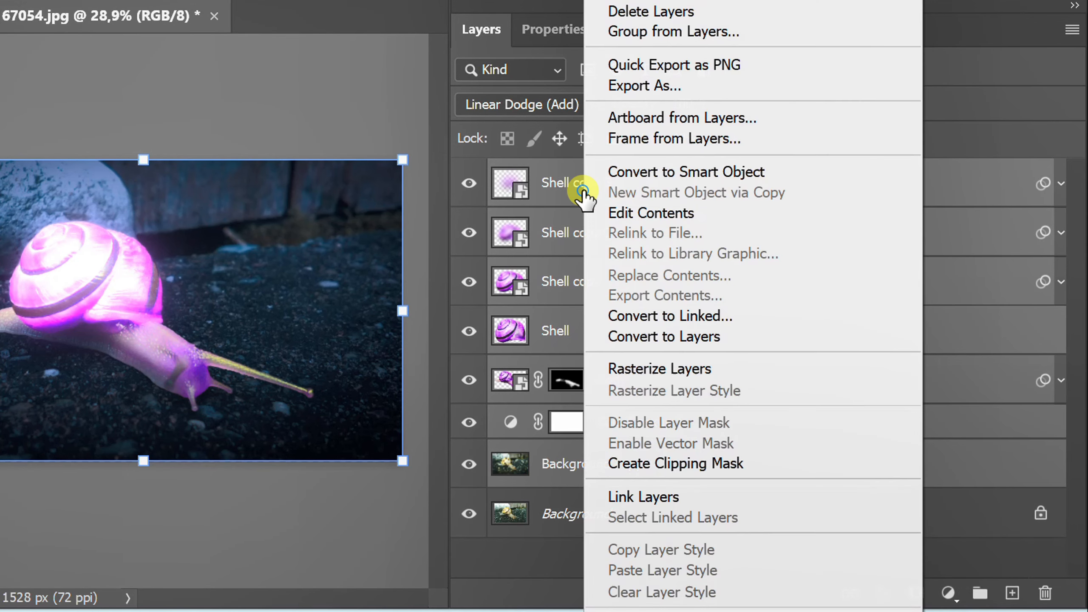
click(758, 30)
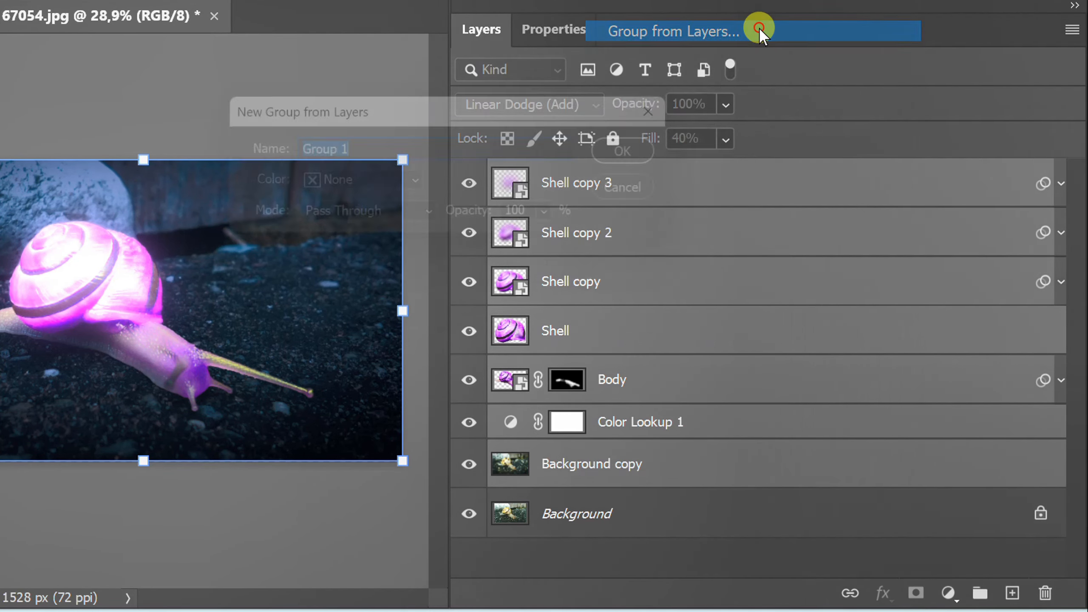
click(658, 153)
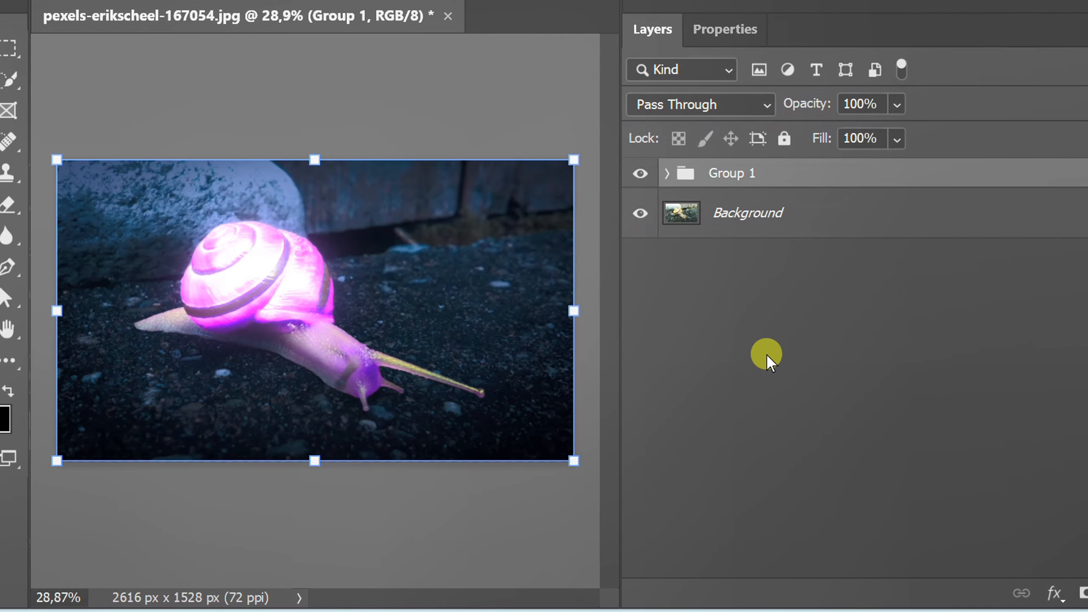
Step: Toggle the new group's visibility to compare the glowing composite with the original photo, and leave all layers deselected
click(641, 174)
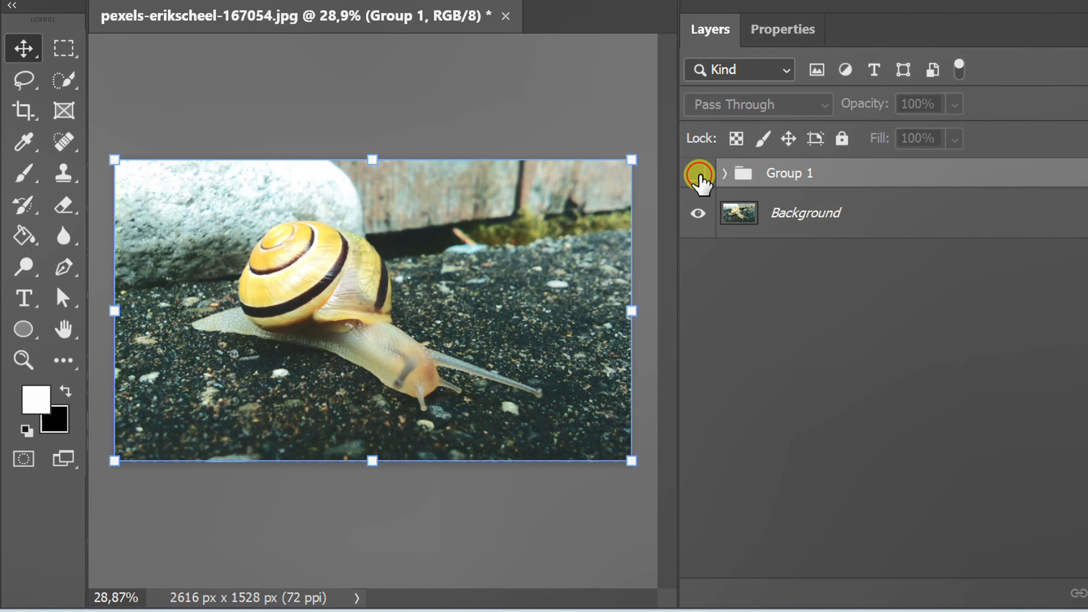
click(698, 174)
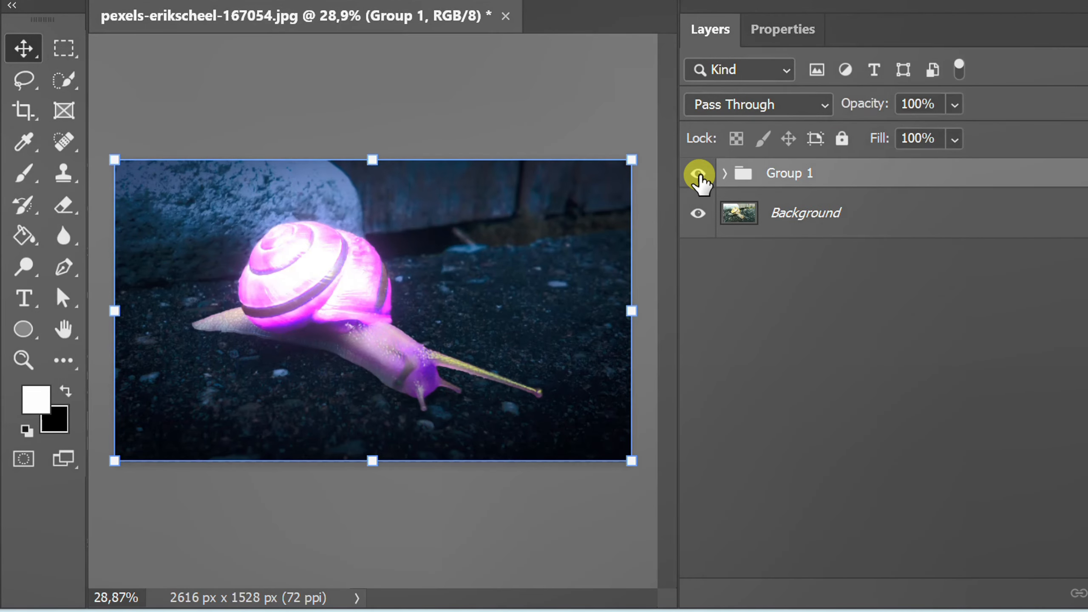
click(780, 344)
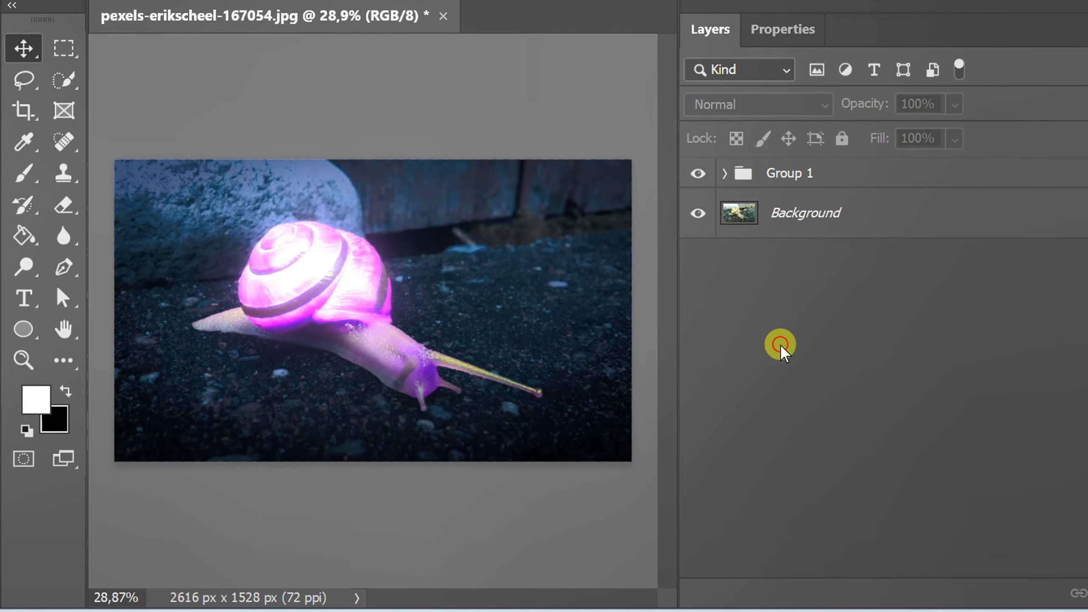